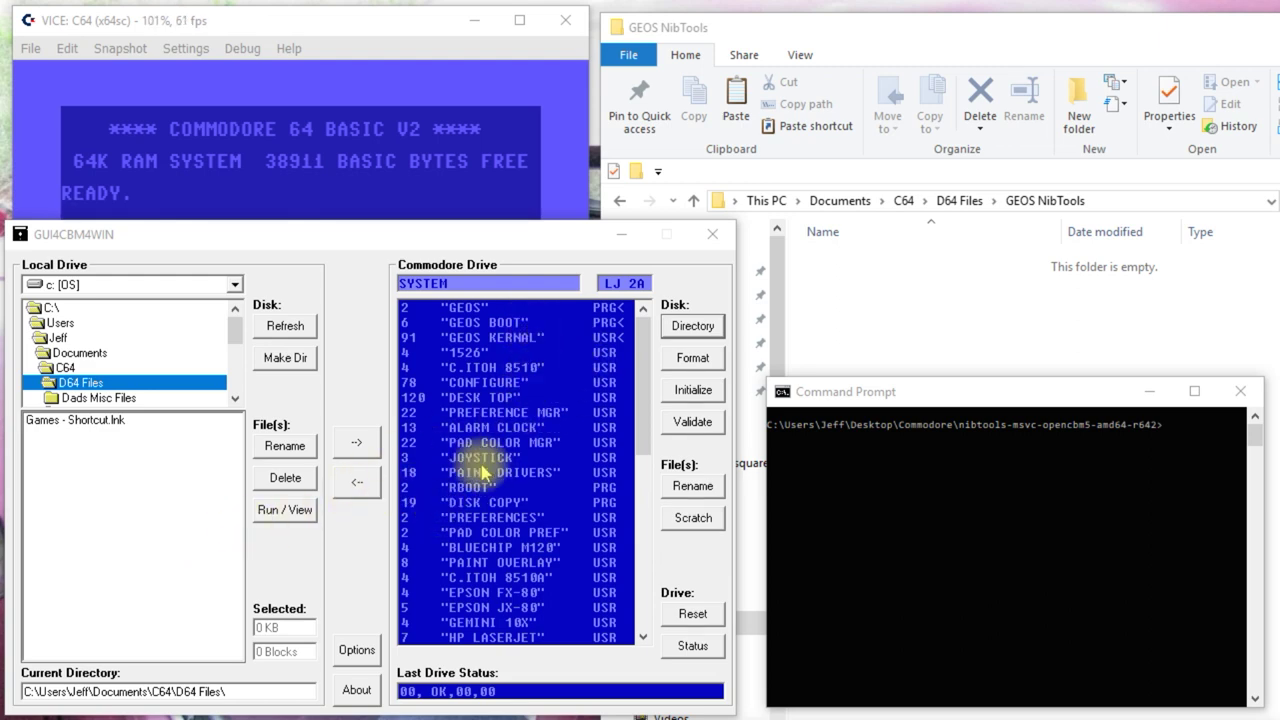
Step: Make a D64 image of the floppy disk in the Commodore drive, name it geos_boot.d64, and close the transfer program
{"action": "left_click", "coordinate": [357, 488]}
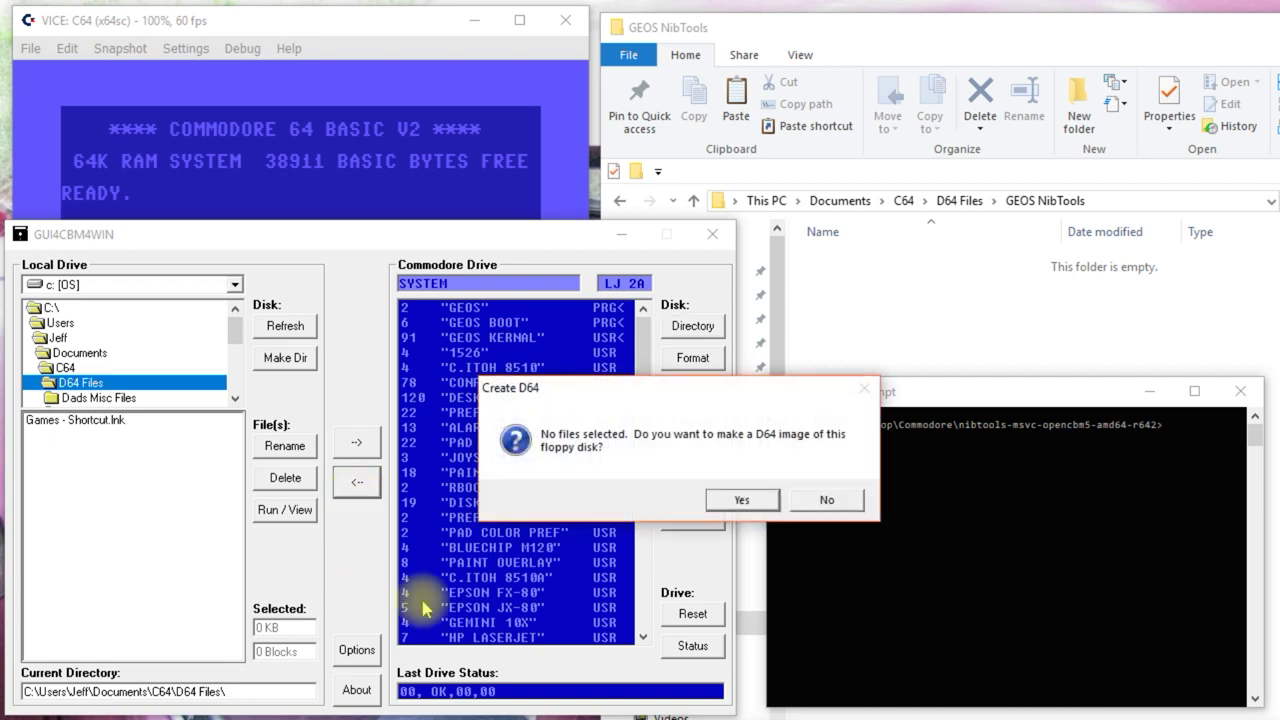
{"action": "left_click", "coordinate": [738, 500]}
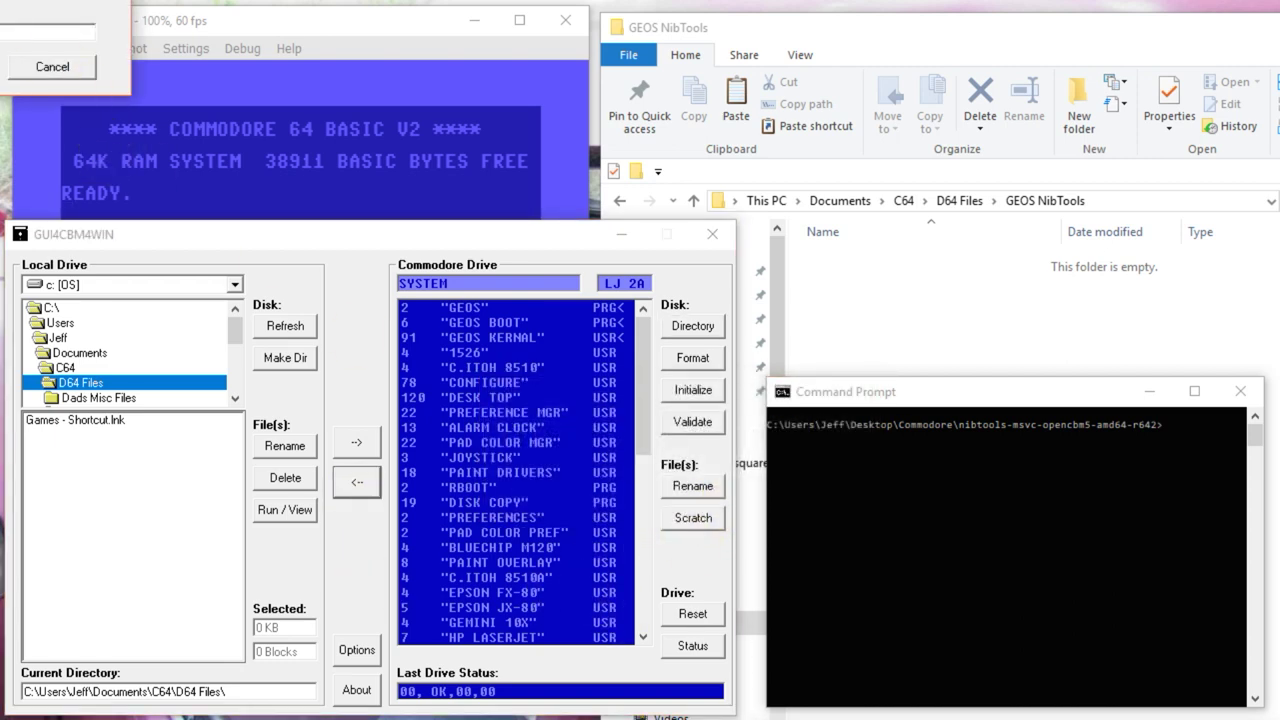
{"action": "left_click_drag", "start_coordinate": [65, 31], "coordinate": [330, 287]}
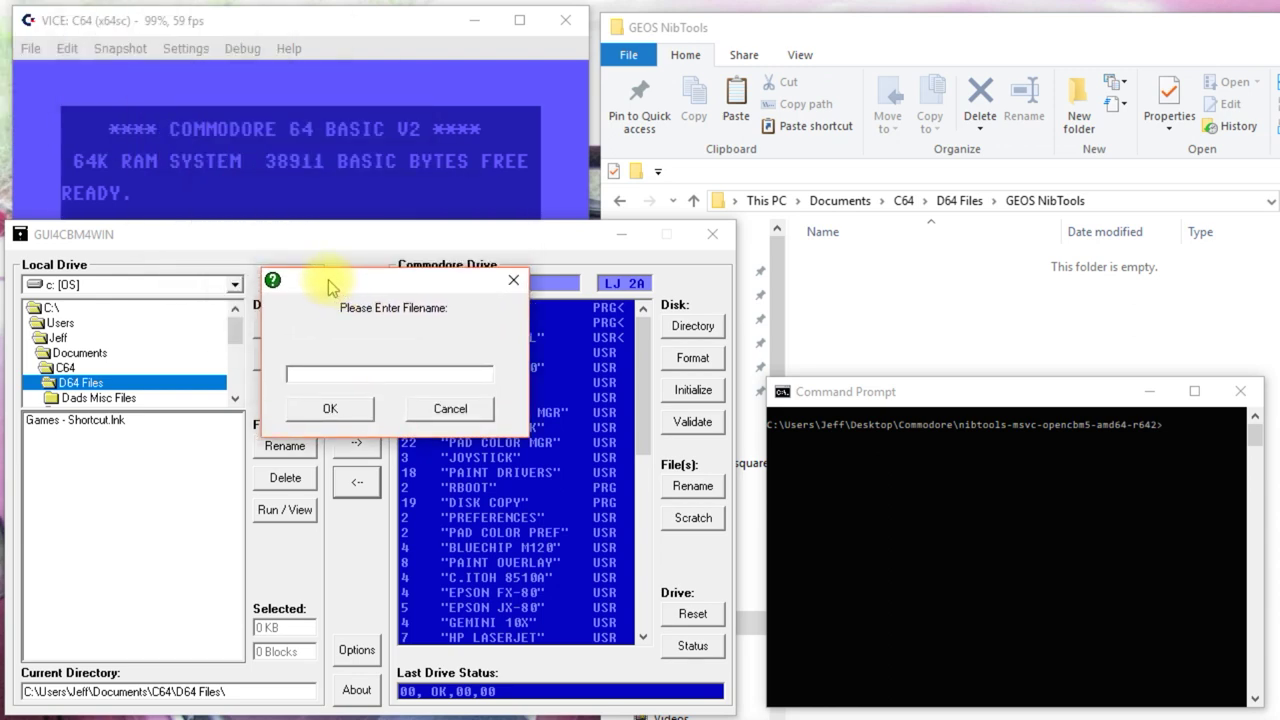
{"action": "type", "text": "geos_boot.d64"}
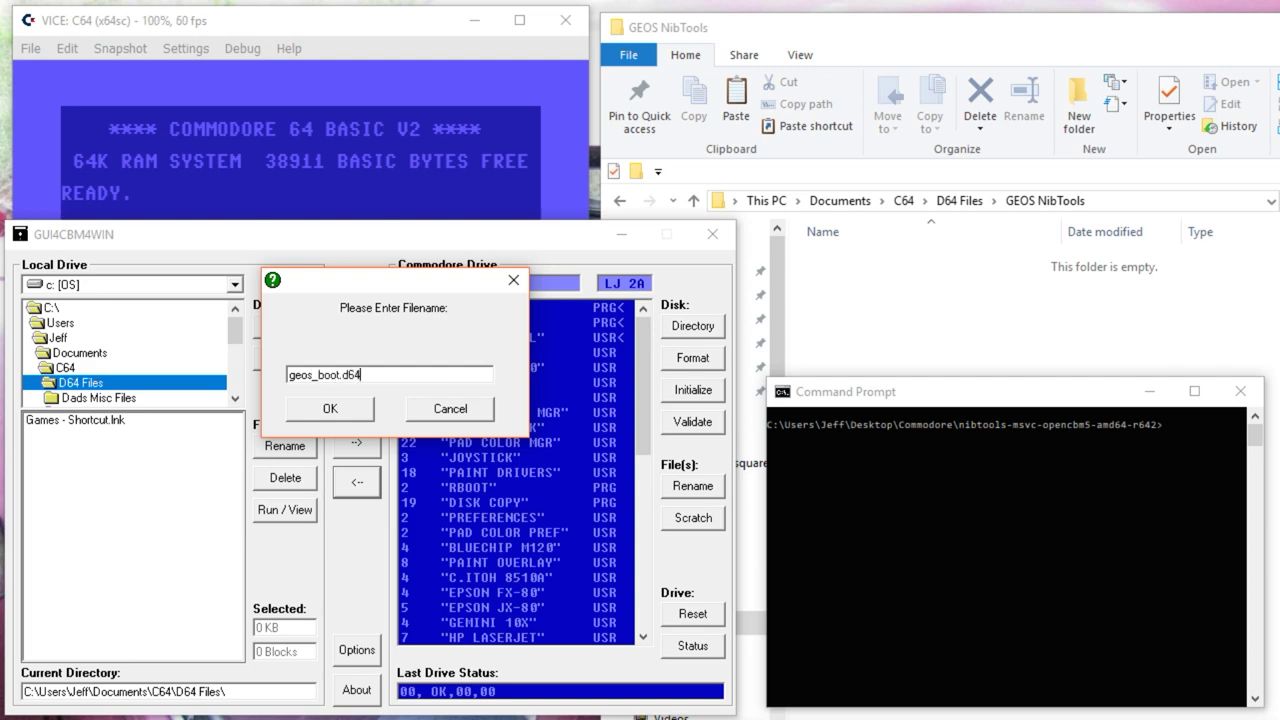
{"action": "left_click", "coordinate": [328, 410]}
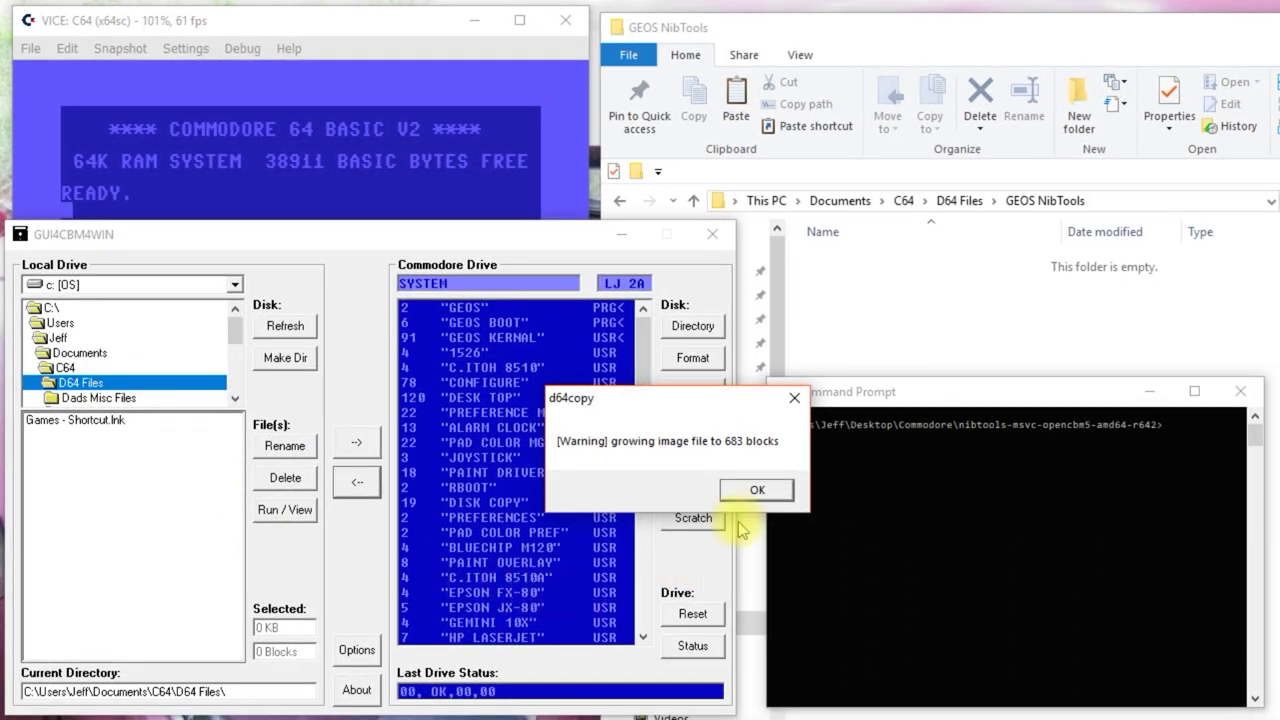
{"action": "left_click", "coordinate": [757, 490]}
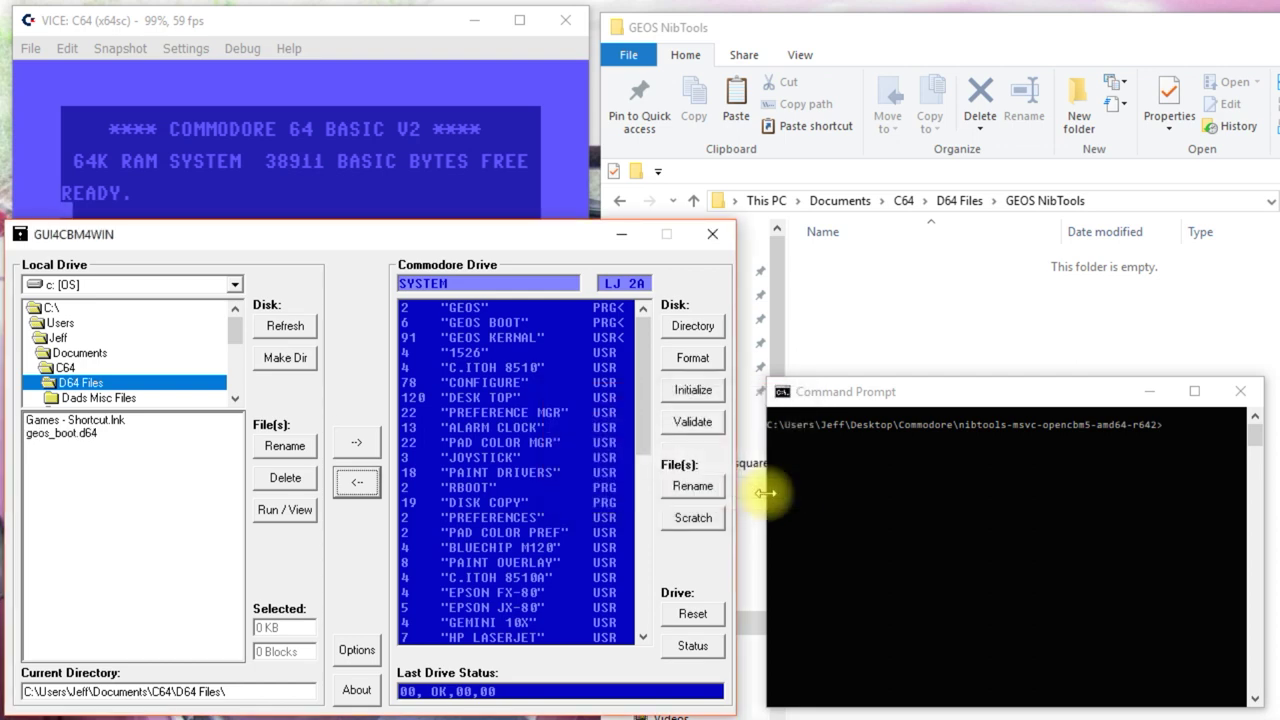
{"action": "left_click", "coordinate": [712, 236]}
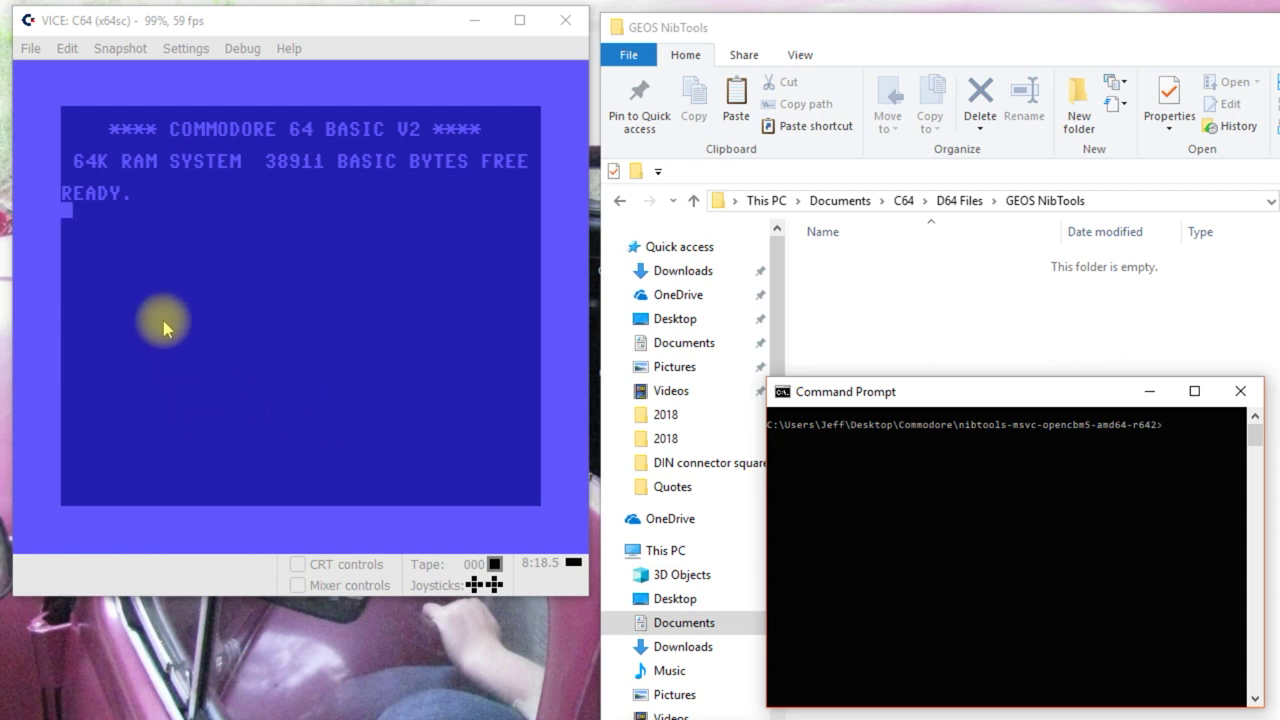
Step: In VICE, load the GEOS "Sys Disk.d64" image from the GEOS ZoomFloppy folder under Documents\C64\D64 Files
{"action": "left_click", "coordinate": [31, 48]}
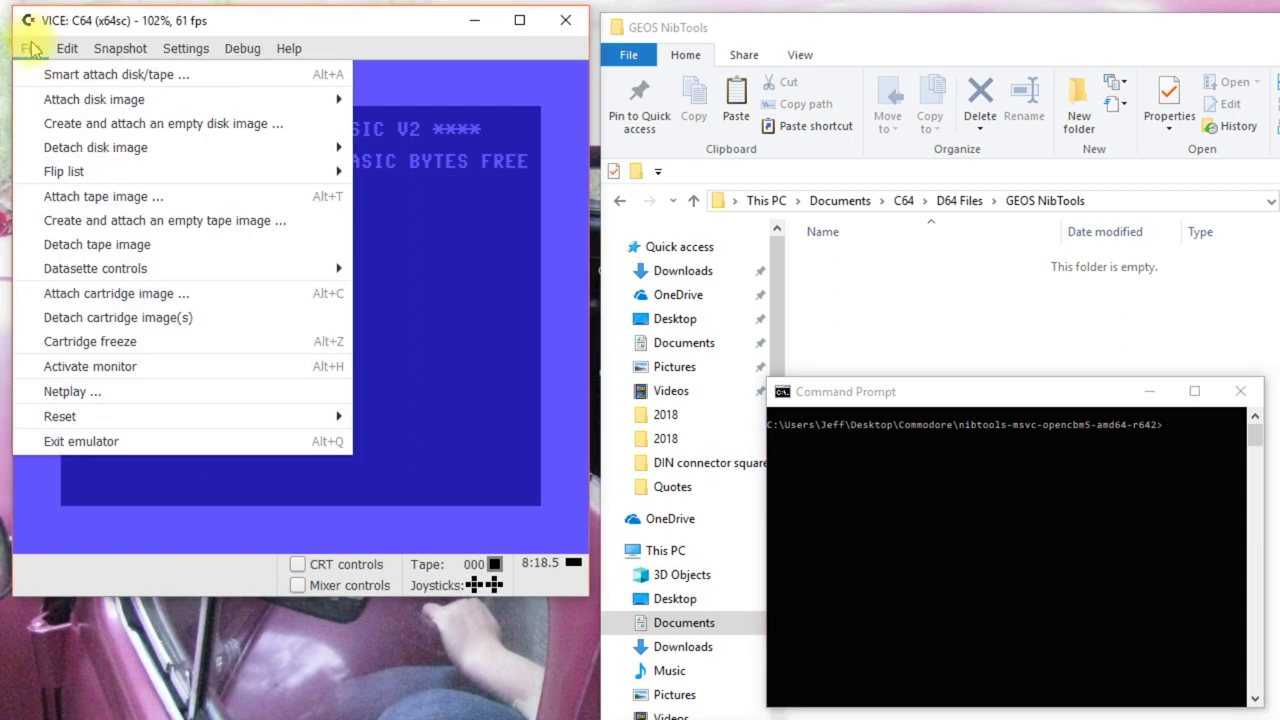
{"action": "mouse_move", "coordinate": [240, 97]}
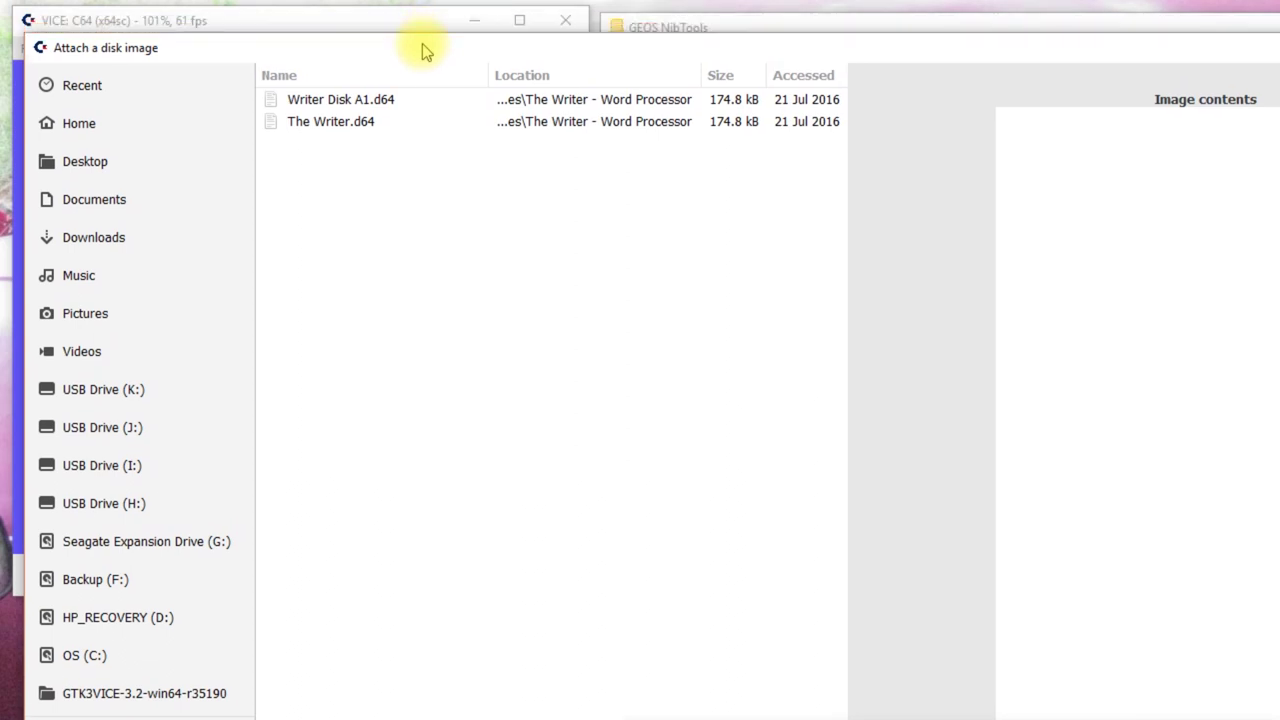
{"action": "left_click", "coordinate": [96, 202]}
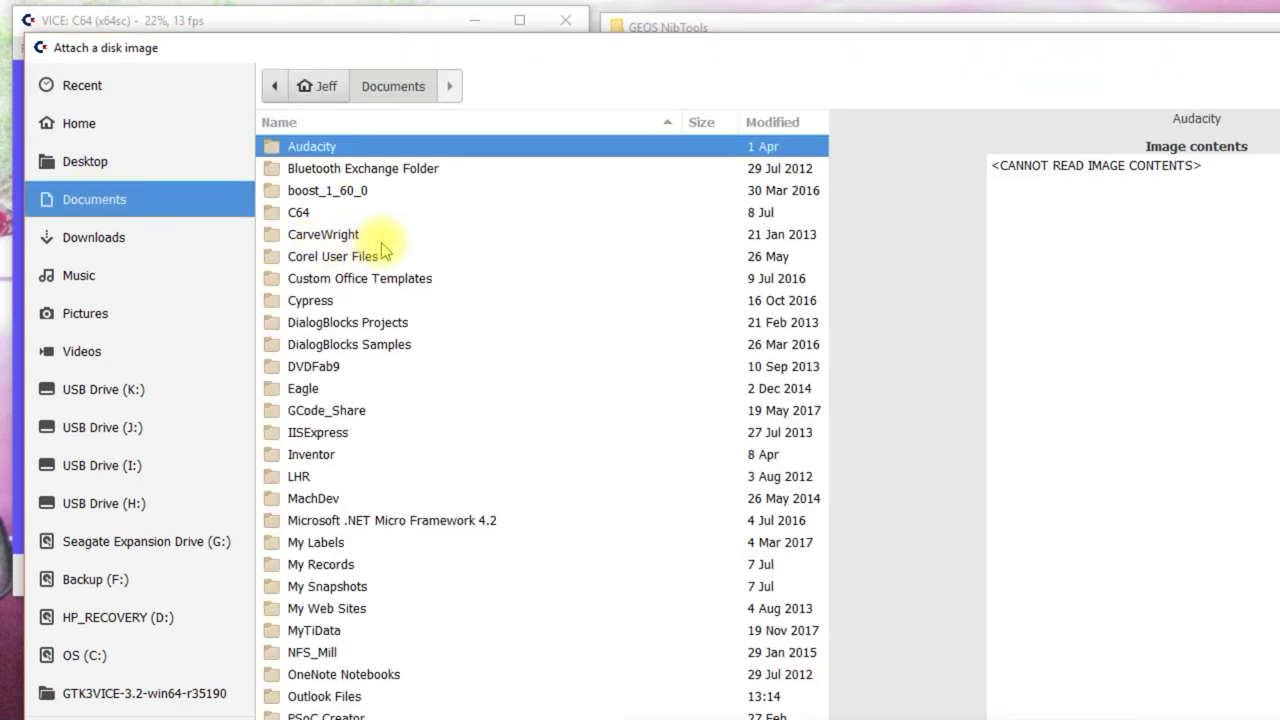
{"action": "double_click", "coordinate": [330, 212]}
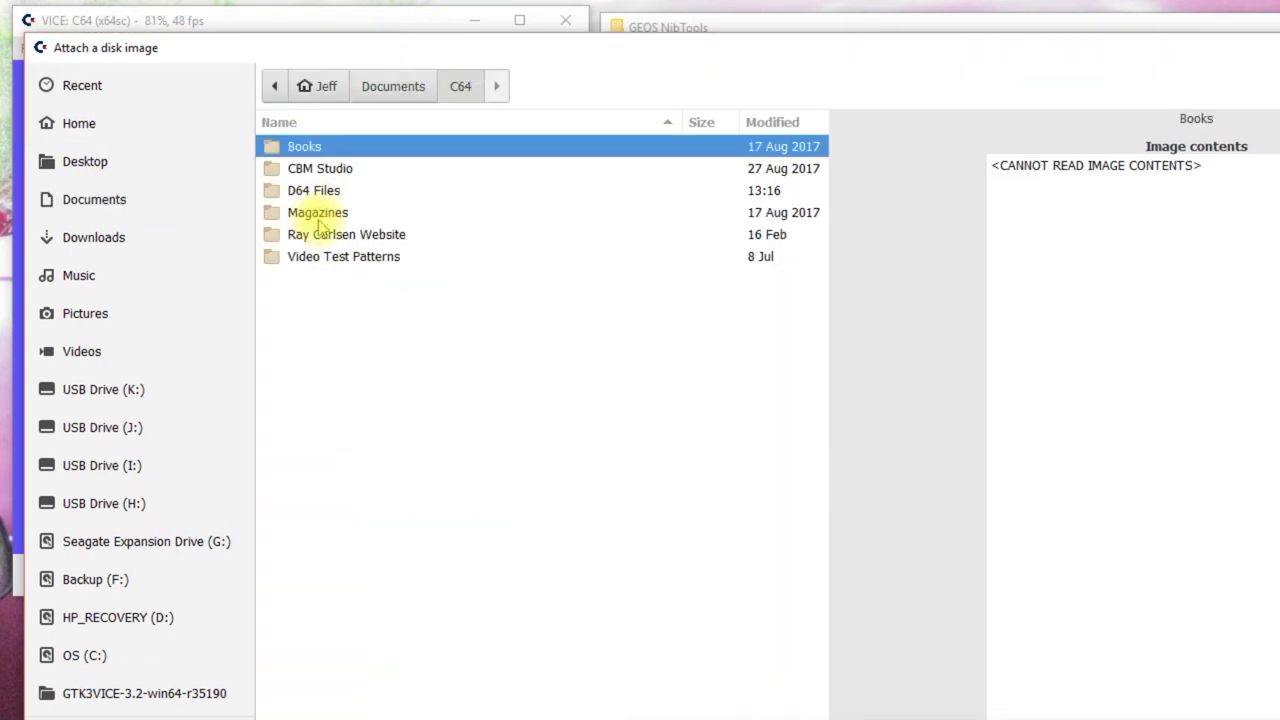
{"action": "double_click", "coordinate": [333, 194]}
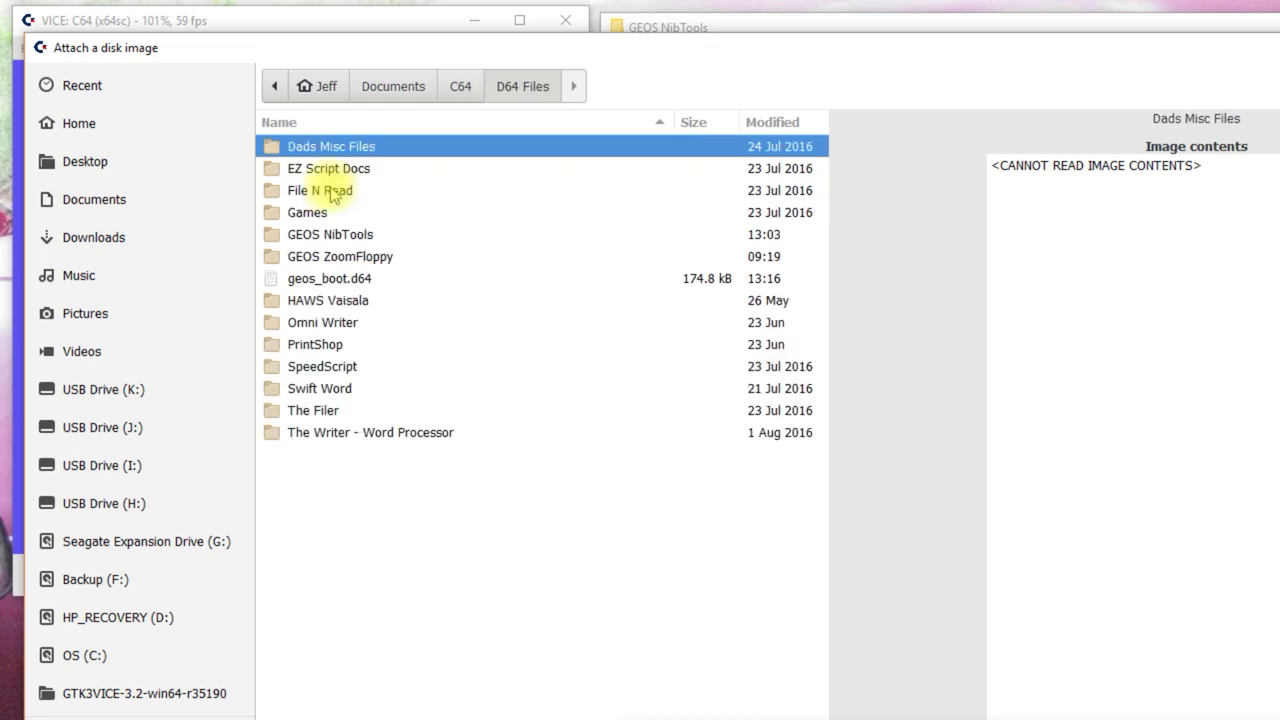
{"action": "double_click", "coordinate": [335, 256]}
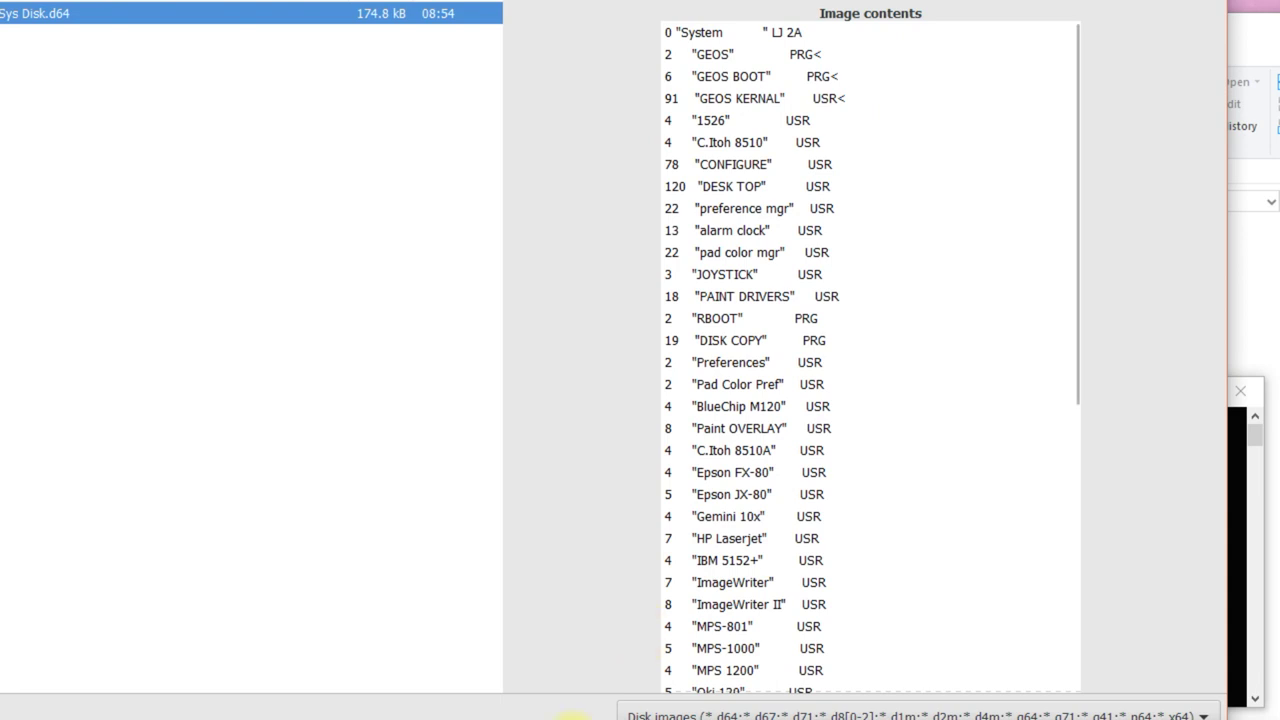
{"action": "left_click", "coordinate": [900, 715]}
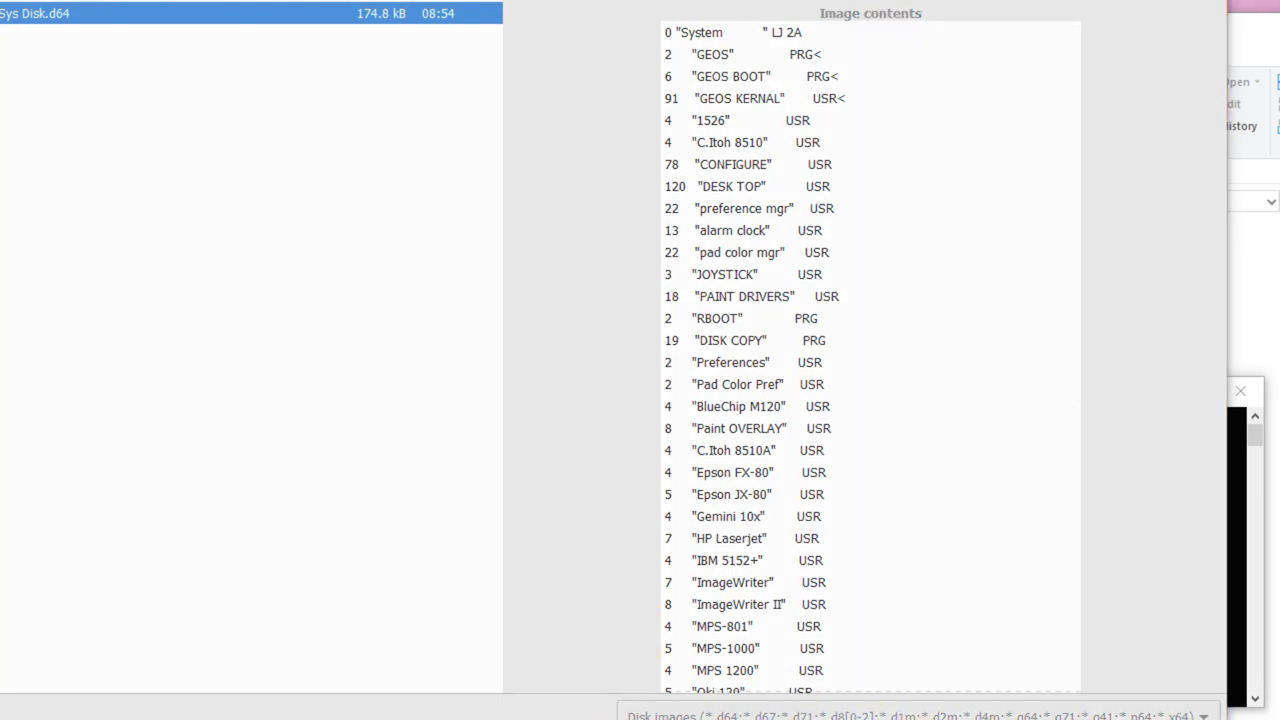
{"action": "left_click", "coordinate": [740, 540]}
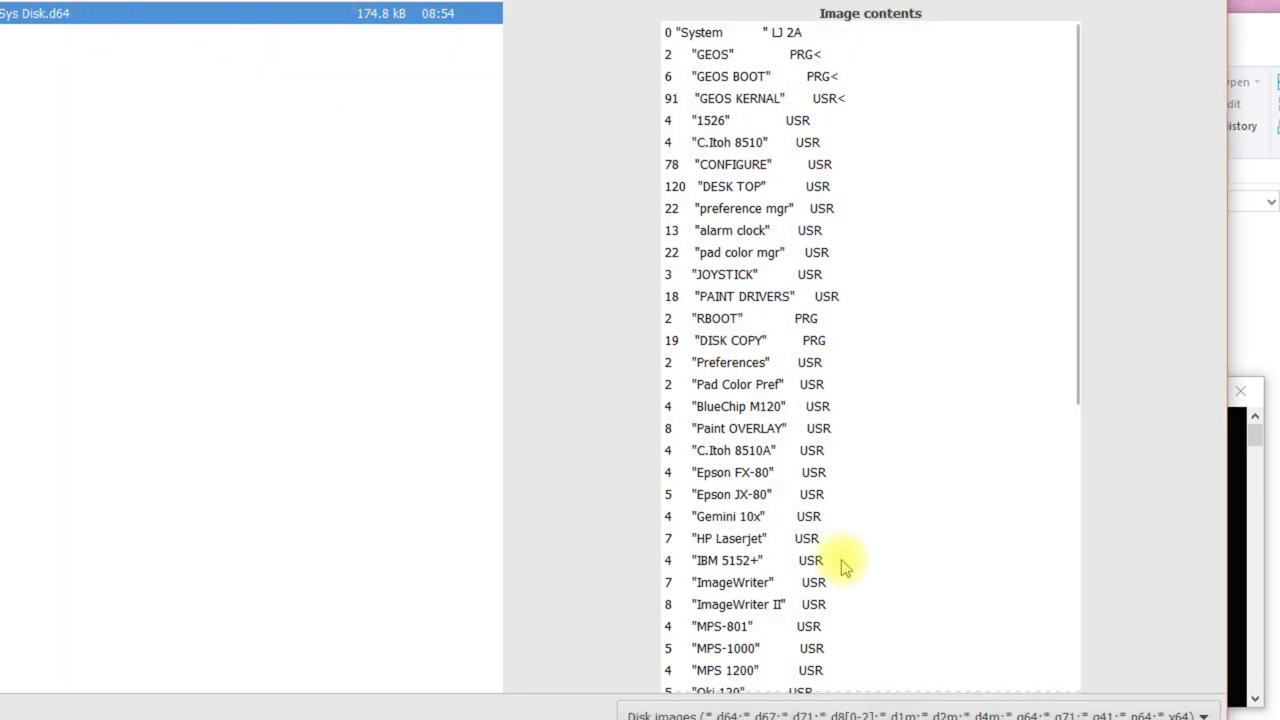
{"action": "left_click", "coordinate": [985, 700]}
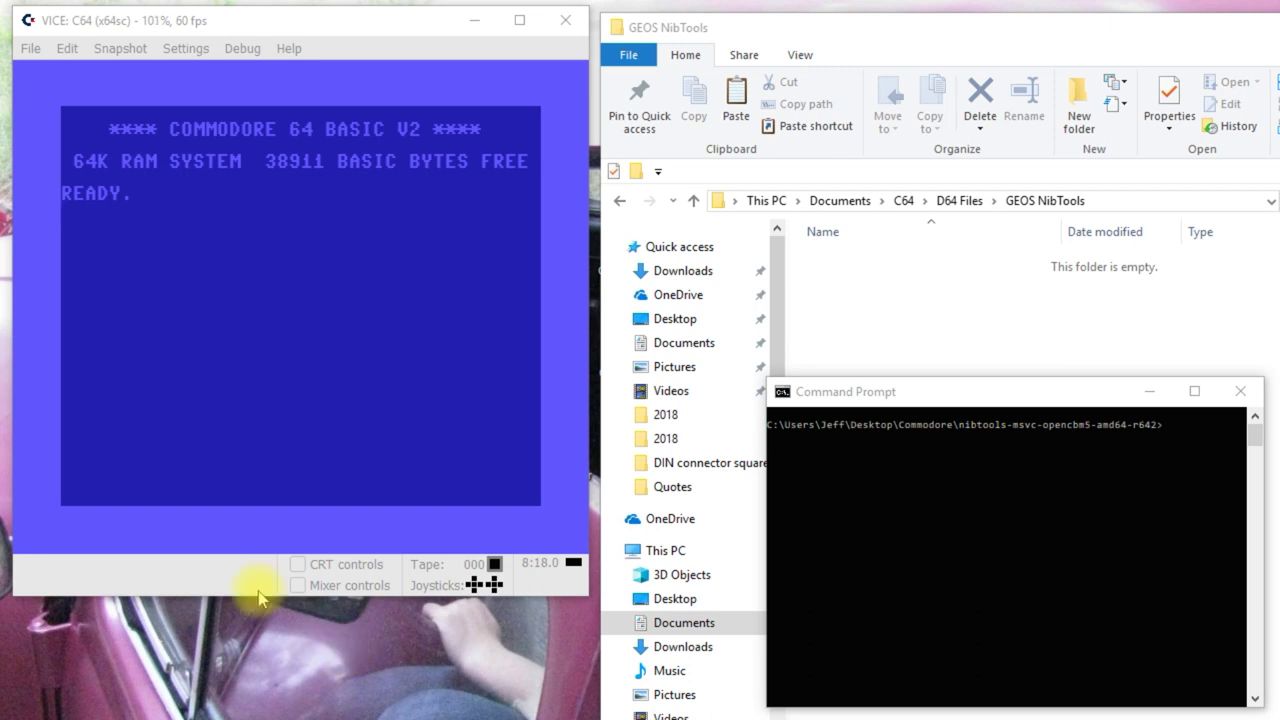
Step: Reset the emulated Commodore 64 to its BASIC start screen
{"action": "left_click", "coordinate": [32, 50]}
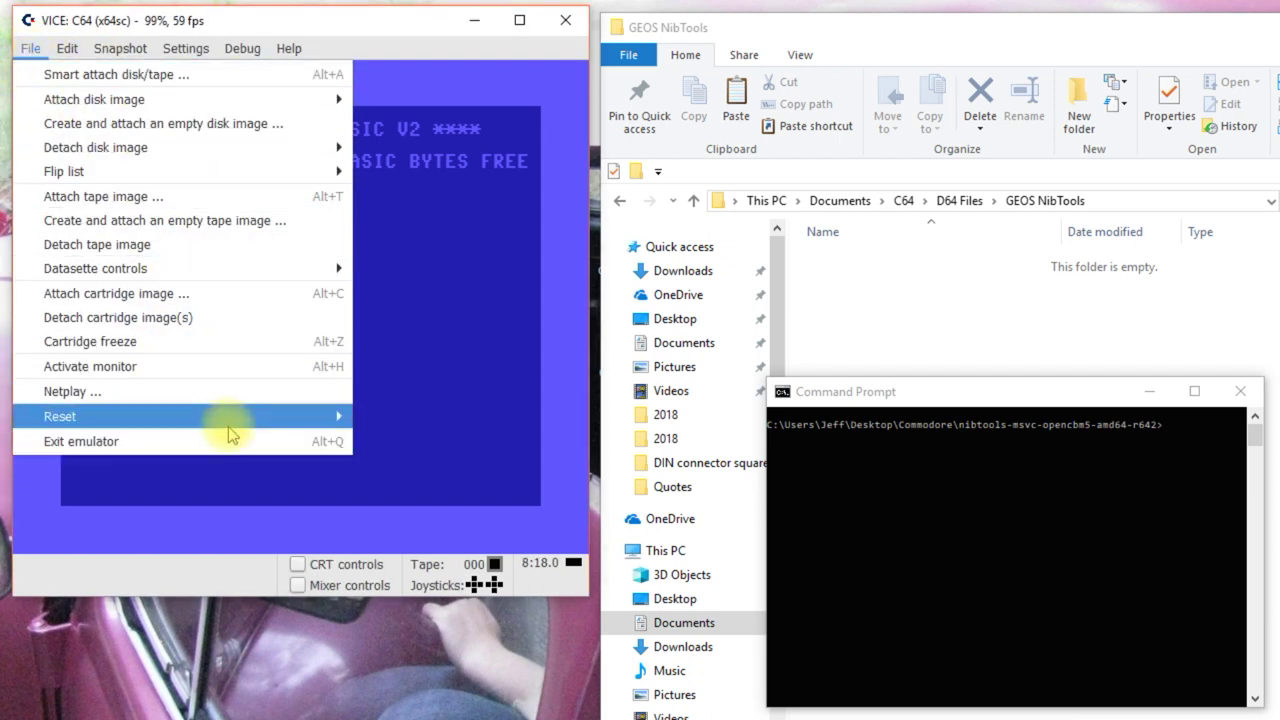
{"action": "mouse_move", "coordinate": [228, 423]}
{"action": "left_click", "coordinate": [366, 417]}
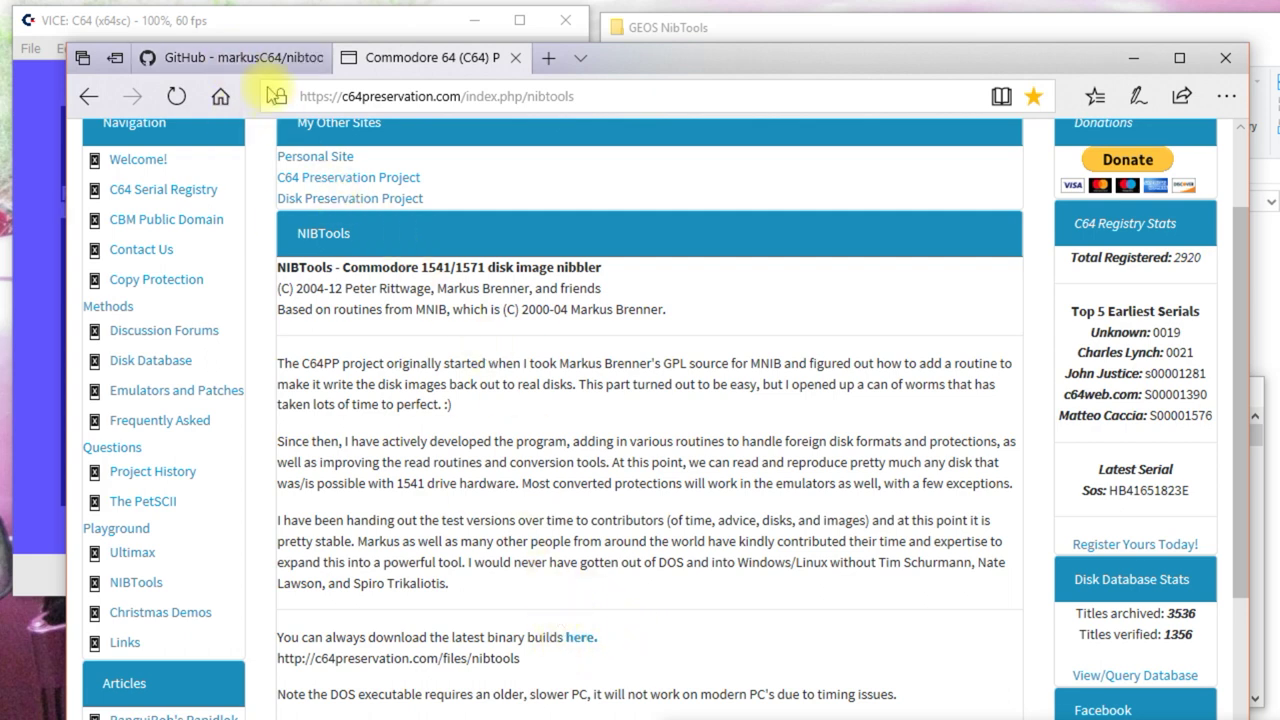
Step: Examine the nibtools readme on GitHub for its requirements, usage and nibread/nibwrite options, and minimize the browser
{"action": "left_click", "coordinate": [250, 63]}
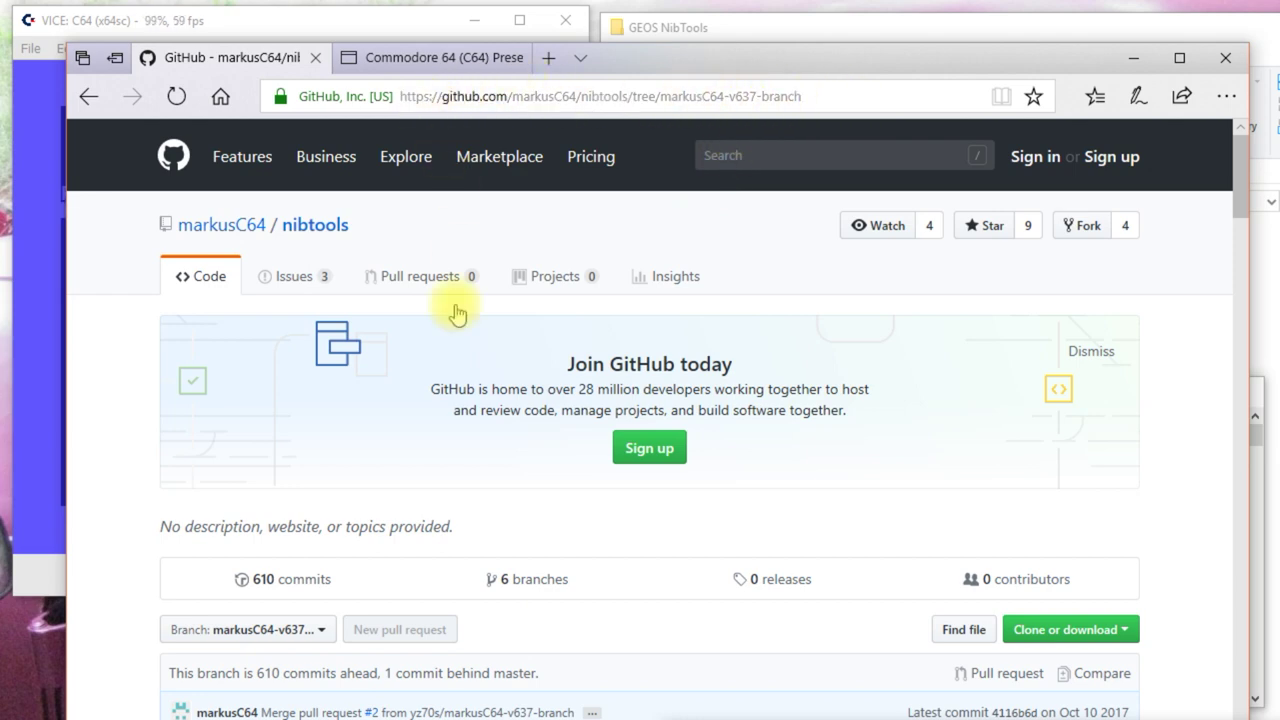
{"action": "scroll", "coordinate": [440, 340], "scroll_direction": "down", "scroll_amount": 15}
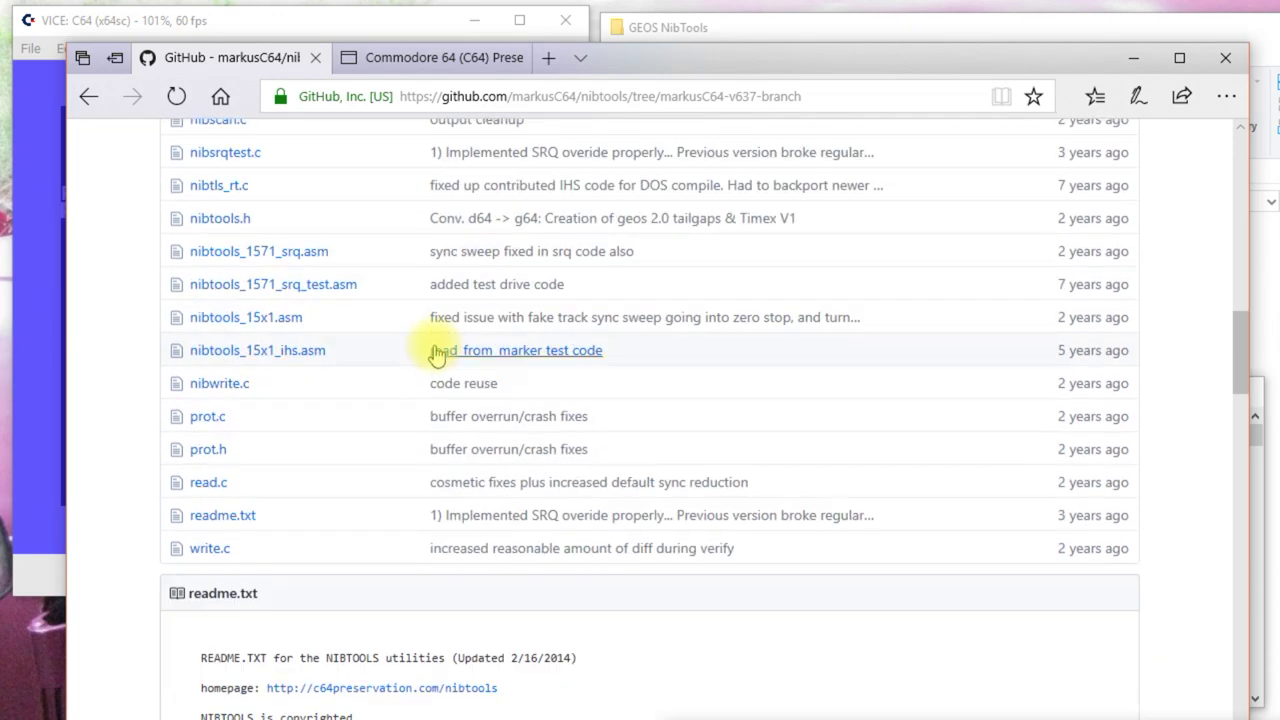
{"action": "scroll", "coordinate": [437, 350], "scroll_direction": "down", "scroll_amount": 5}
{"action": "scroll", "coordinate": [437, 348], "scroll_direction": "down", "scroll_amount": 3}
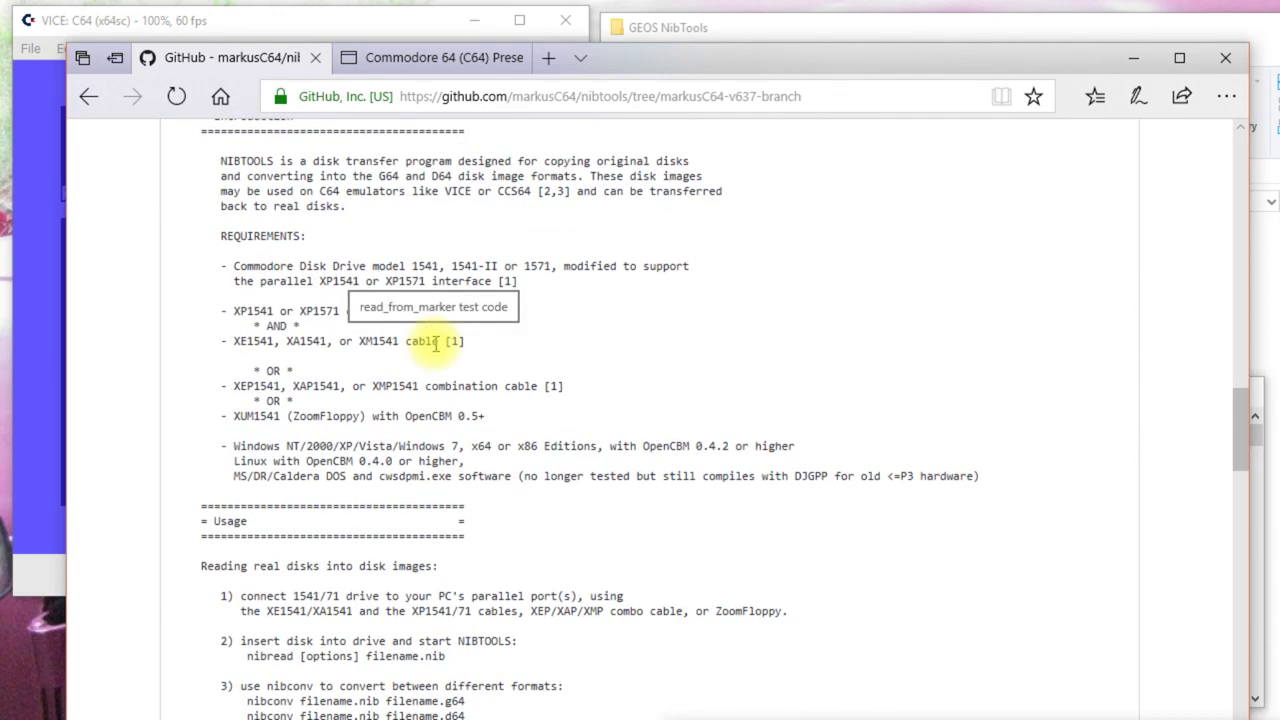
{"action": "scroll", "coordinate": [437, 346], "scroll_direction": "down", "scroll_amount": 6}
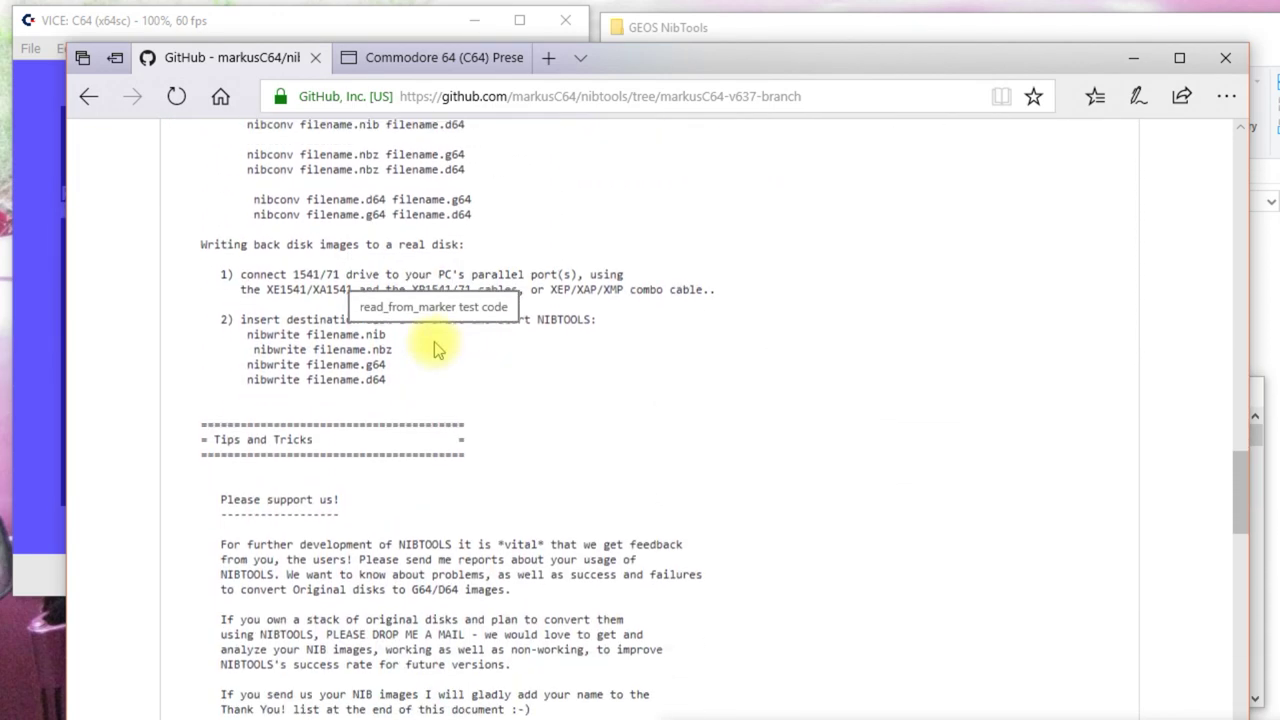
{"action": "scroll", "coordinate": [437, 348], "scroll_direction": "down", "scroll_amount": 10}
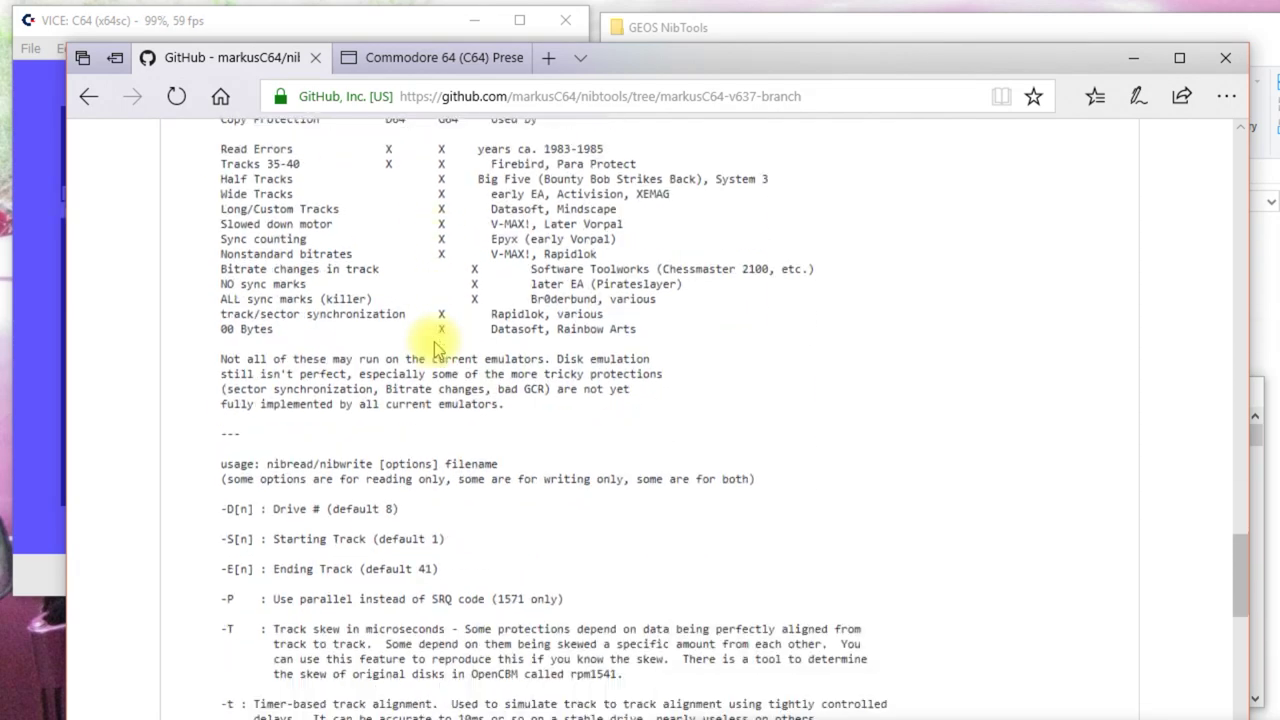
{"action": "scroll", "coordinate": [437, 349], "scroll_direction": "down", "scroll_amount": 3}
{"action": "scroll", "coordinate": [437, 348], "scroll_direction": "down", "scroll_amount": 2}
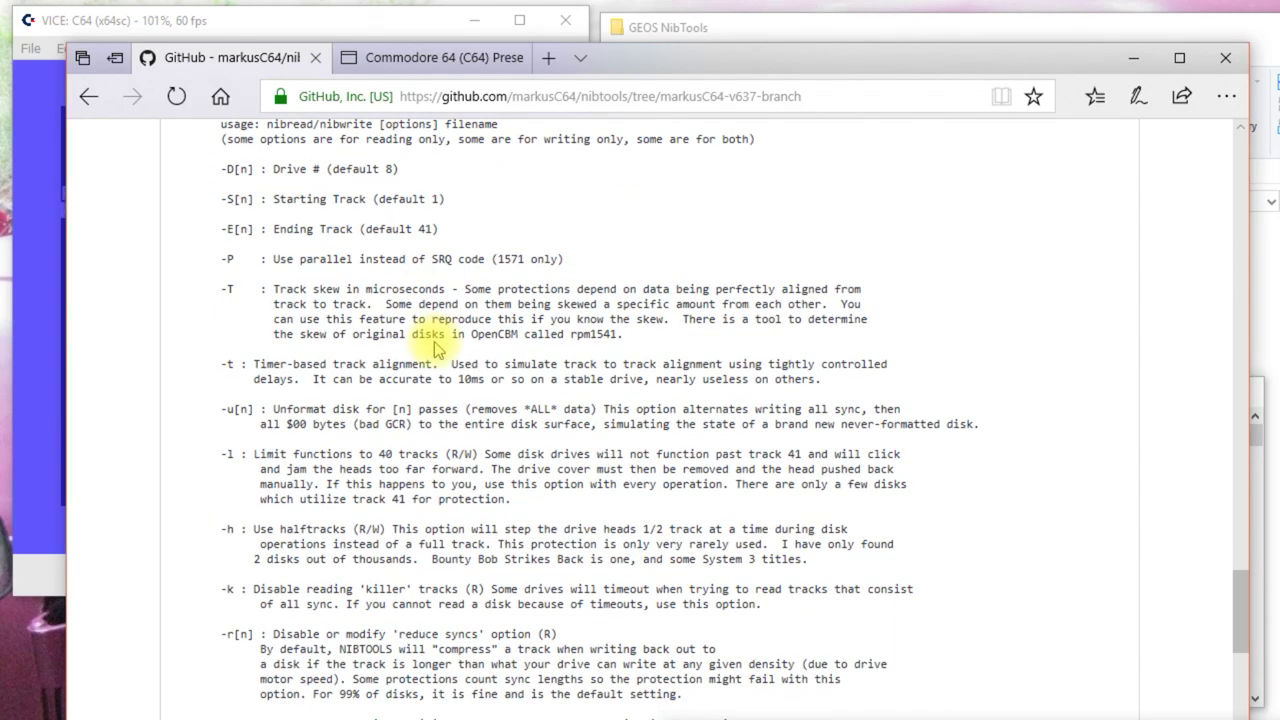
{"action": "scroll", "coordinate": [437, 348], "scroll_direction": "down", "scroll_amount": 5}
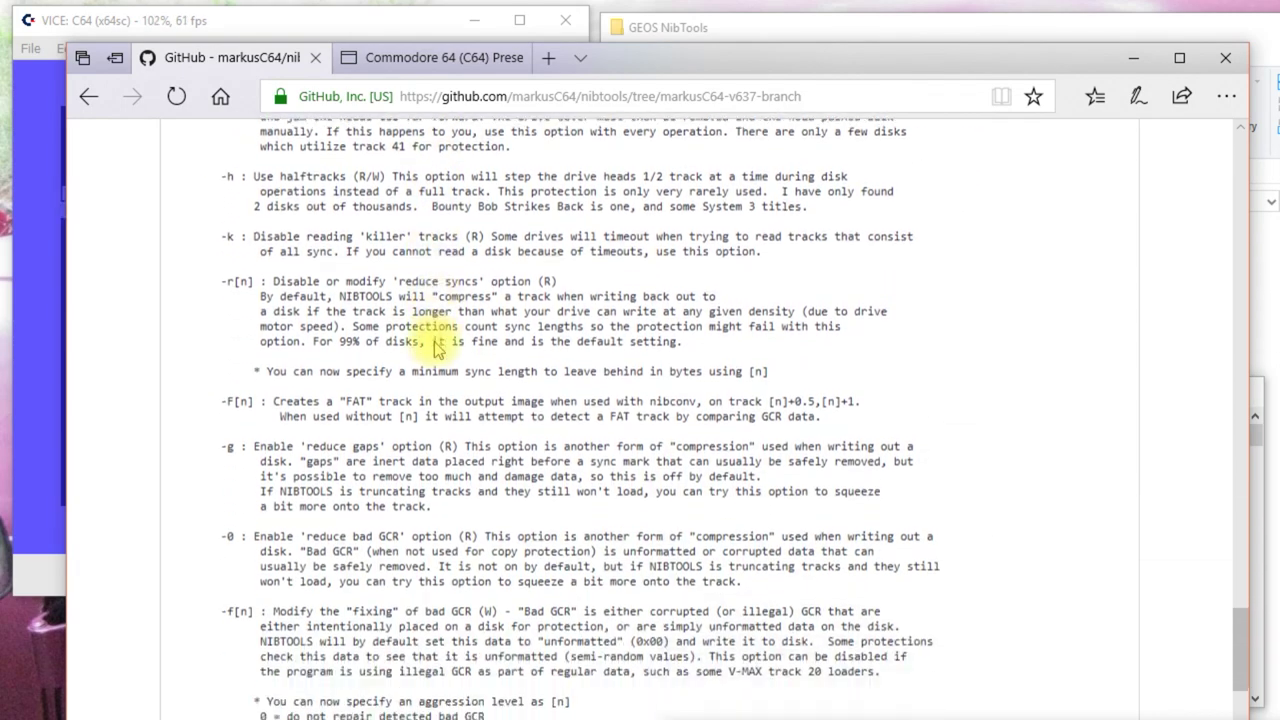
{"action": "scroll", "coordinate": [437, 348], "scroll_direction": "down", "scroll_amount": 3}
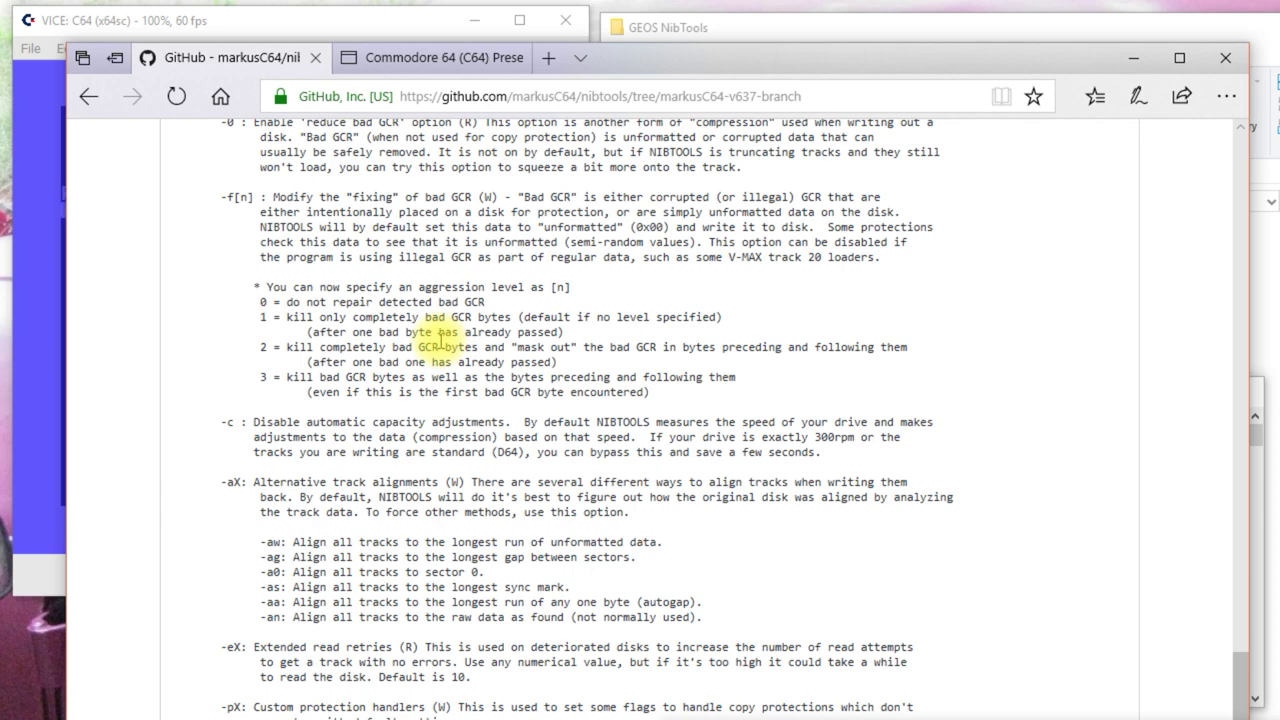
{"action": "scroll", "coordinate": [506, 488], "scroll_direction": "down", "scroll_amount": 3}
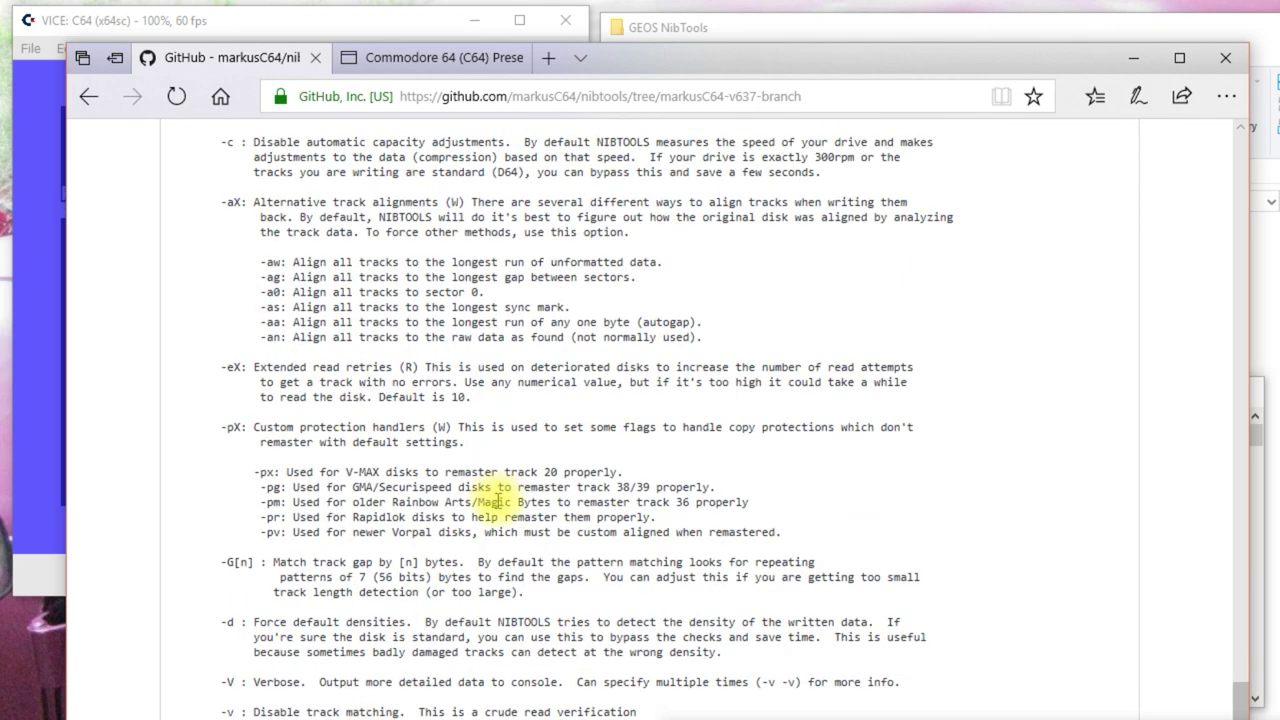
{"action": "scroll", "coordinate": [497, 497], "scroll_direction": "down", "scroll_amount": 7}
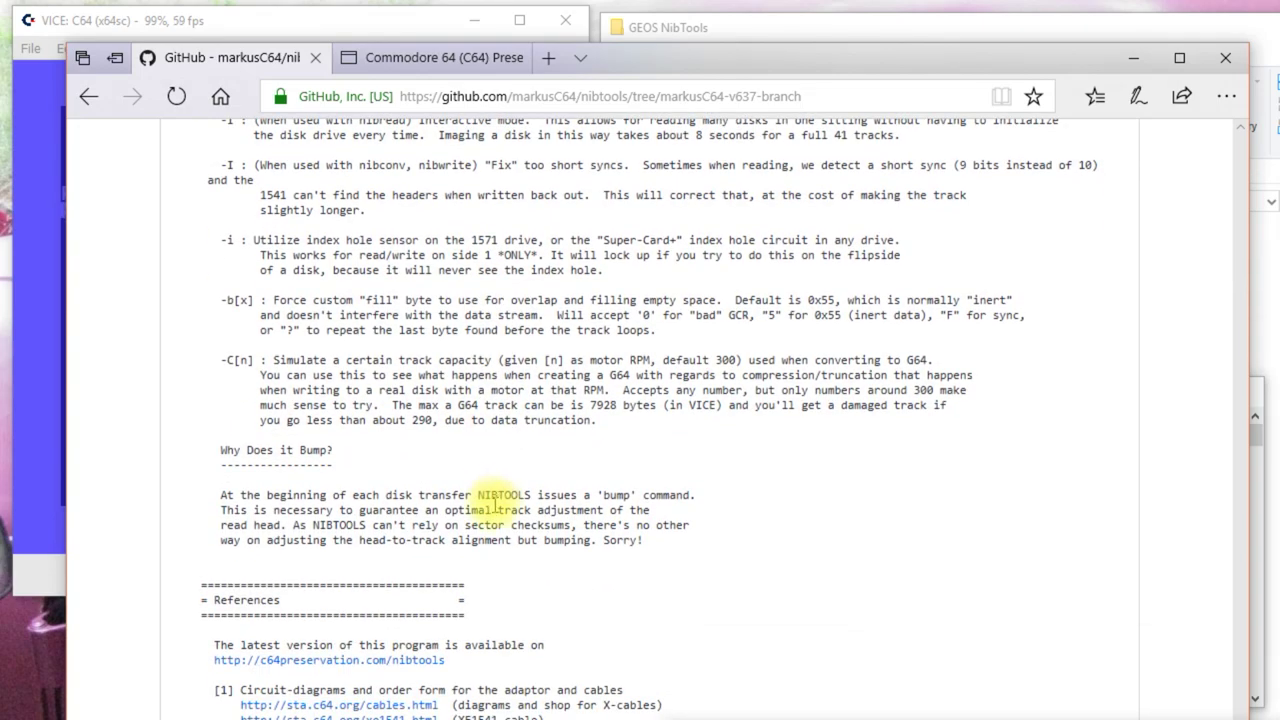
{"action": "scroll", "coordinate": [495, 505], "scroll_direction": "up", "scroll_amount": 7}
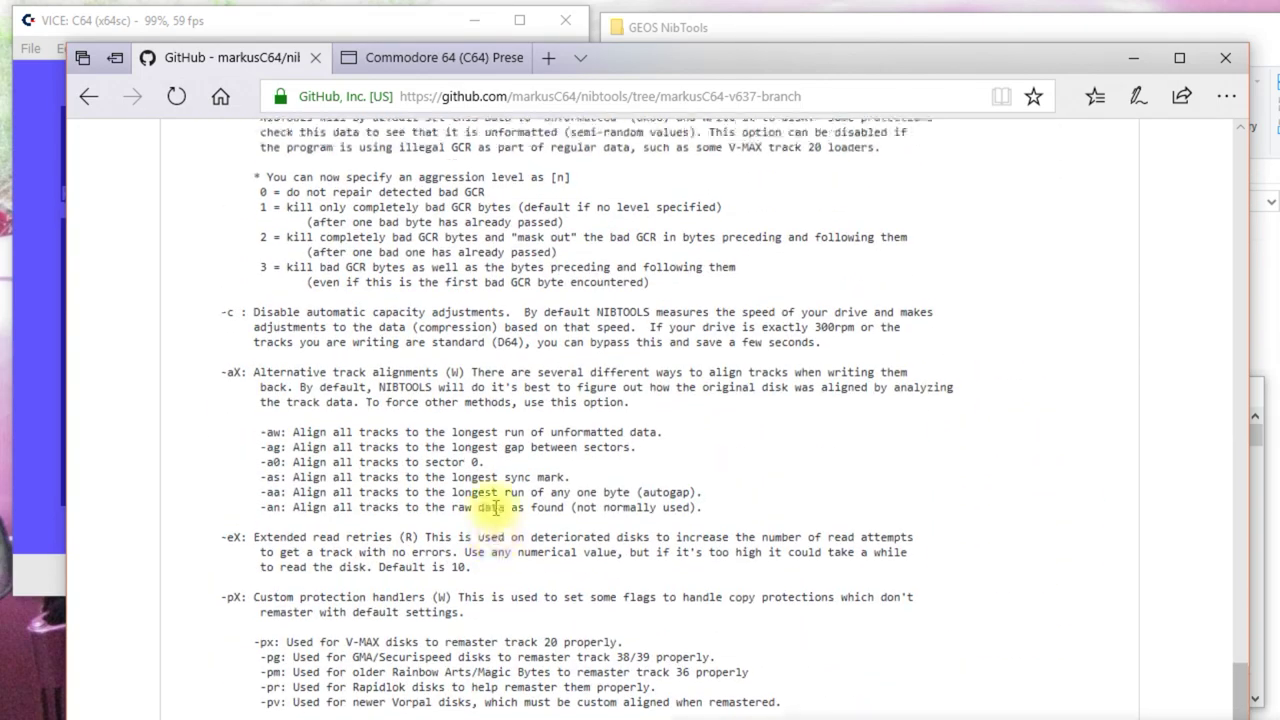
{"action": "scroll", "coordinate": [494, 507], "scroll_direction": "up", "scroll_amount": 10}
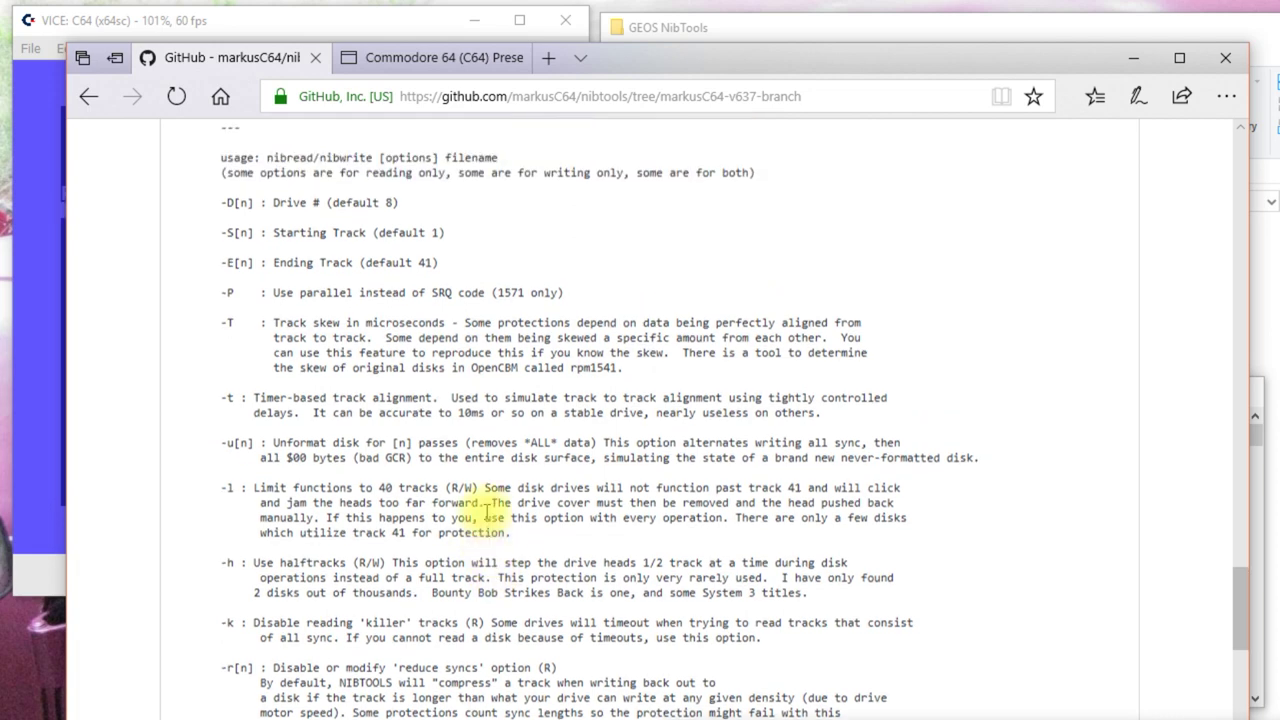
{"action": "scroll", "coordinate": [487, 512], "scroll_direction": "up", "scroll_amount": 2}
{"action": "scroll", "coordinate": [487, 512], "scroll_direction": "up", "scroll_amount": 3}
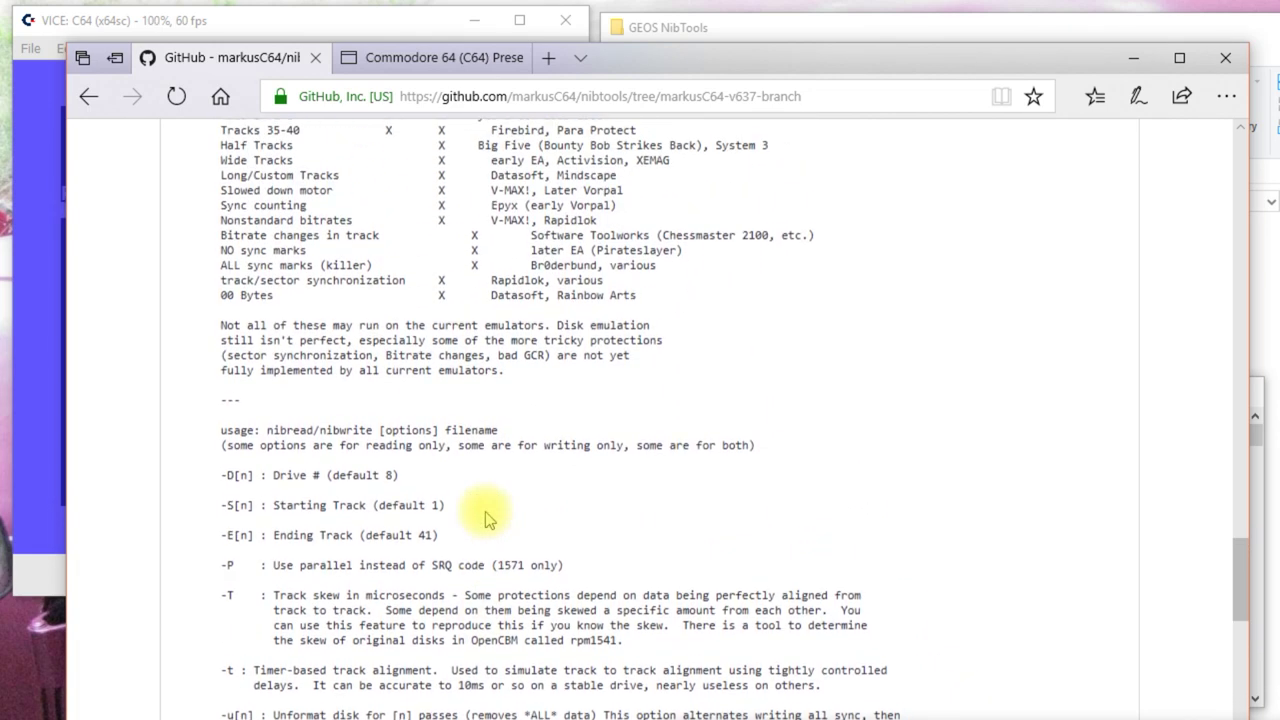
{"action": "left_click", "coordinate": [1135, 56]}
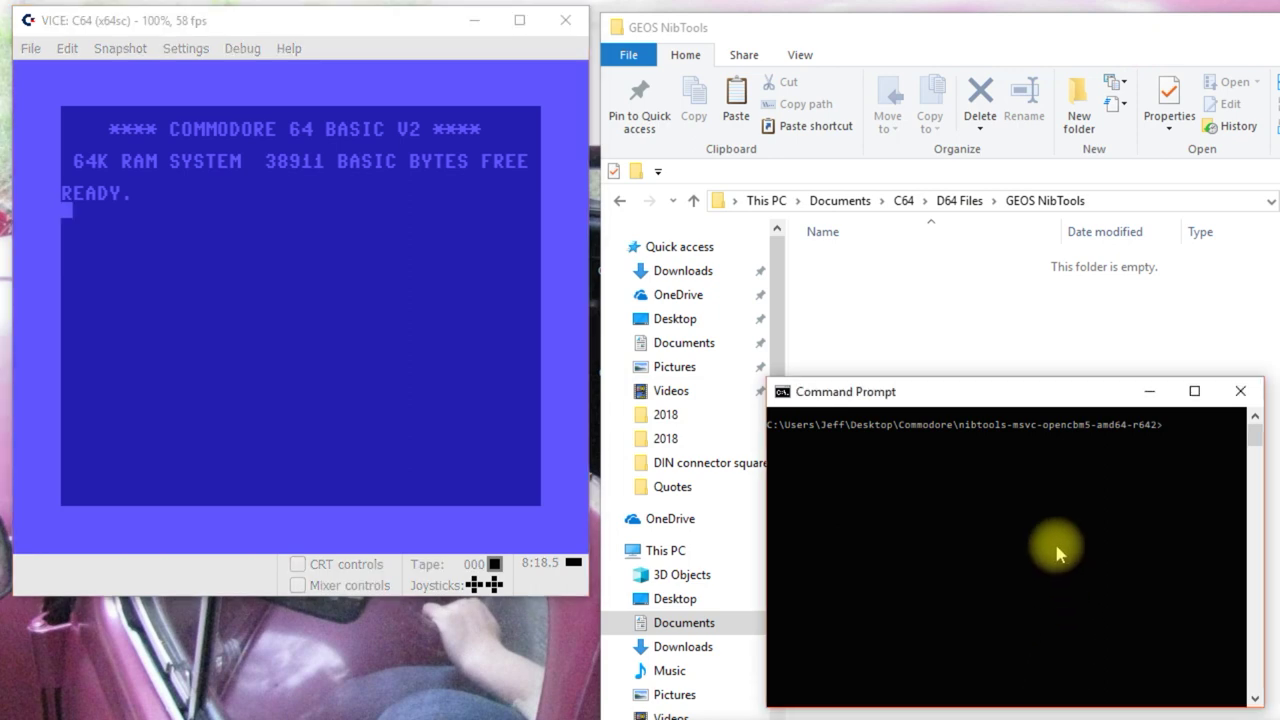
Step: Read the floppy disk with nibread from the nibtools directory, saving the image as geos_boot.nib
{"action": "left_click_drag", "start_coordinate": [1034, 400], "coordinate": [824, 388]}
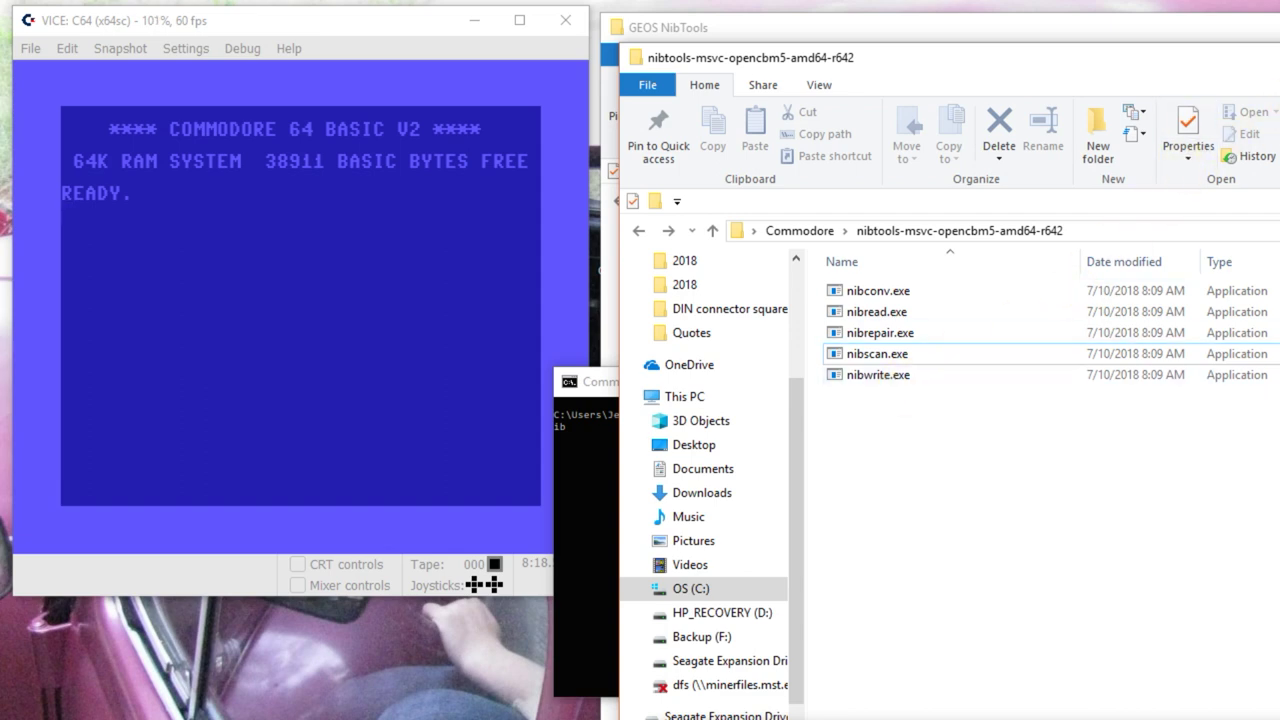
{"action": "key", "text": "alt+F4"}
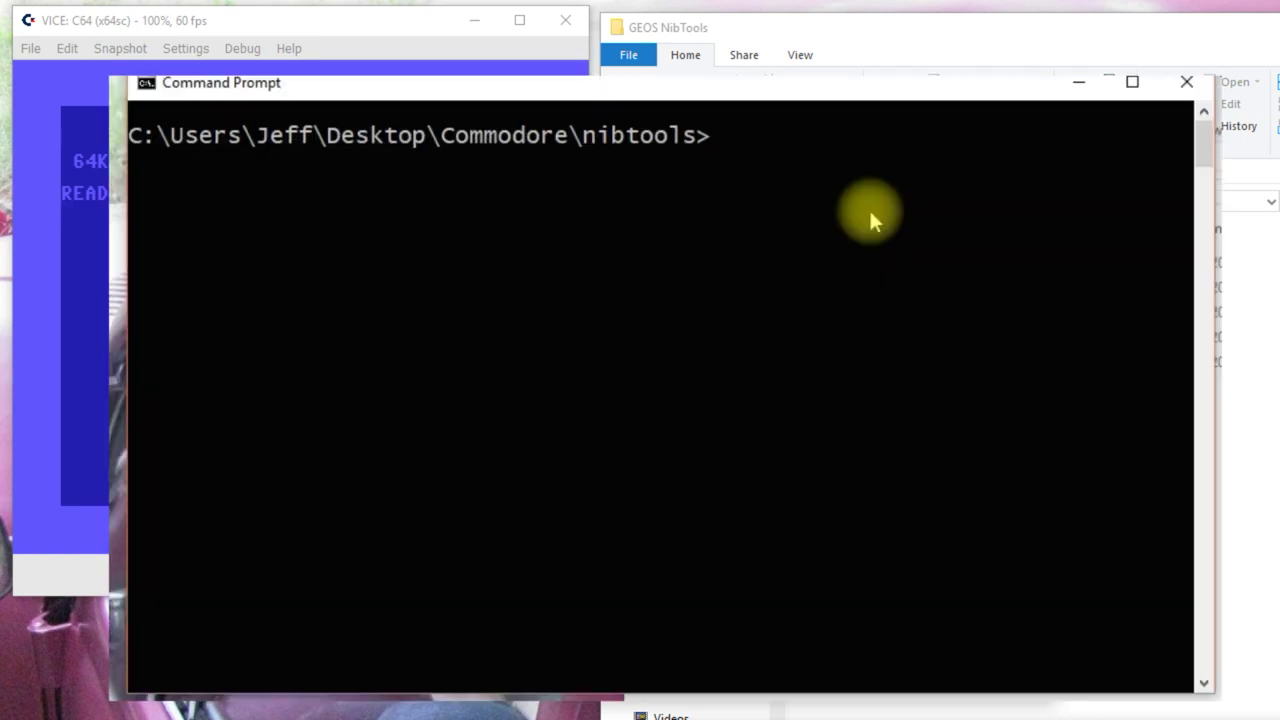
{"action": "type", "text": "nibread"}
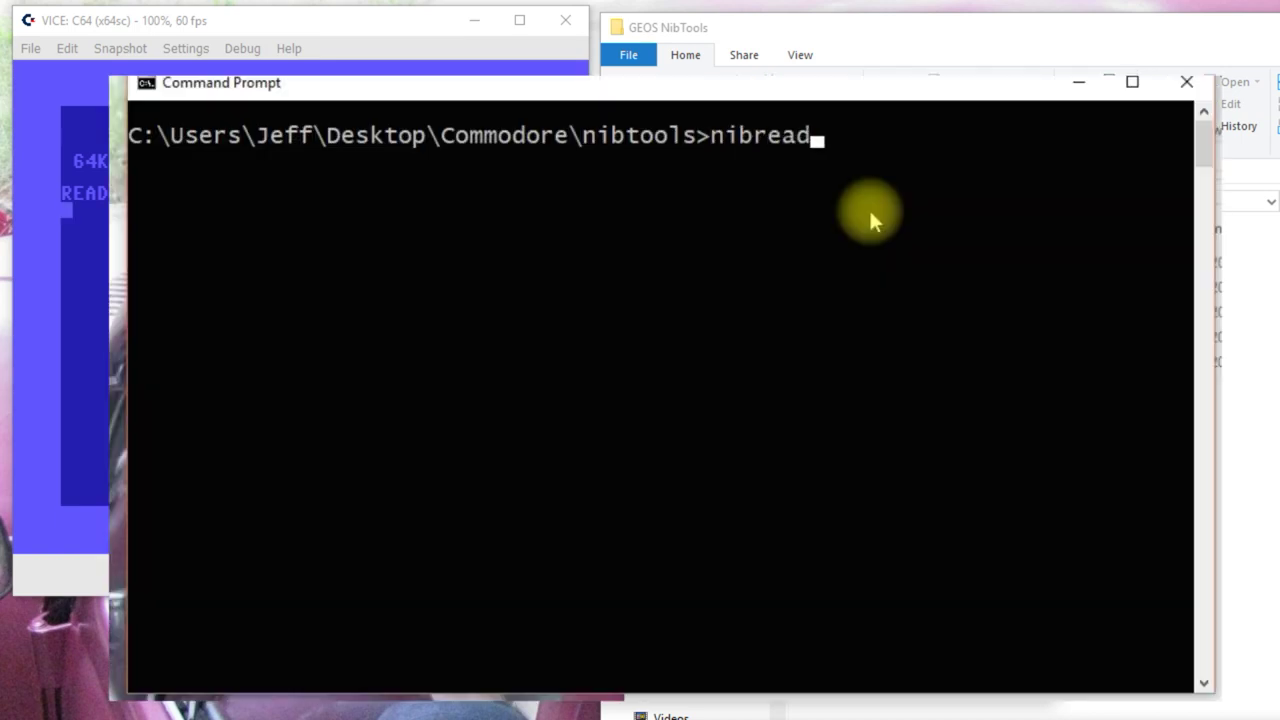
{"action": "type", "text": " geos"}
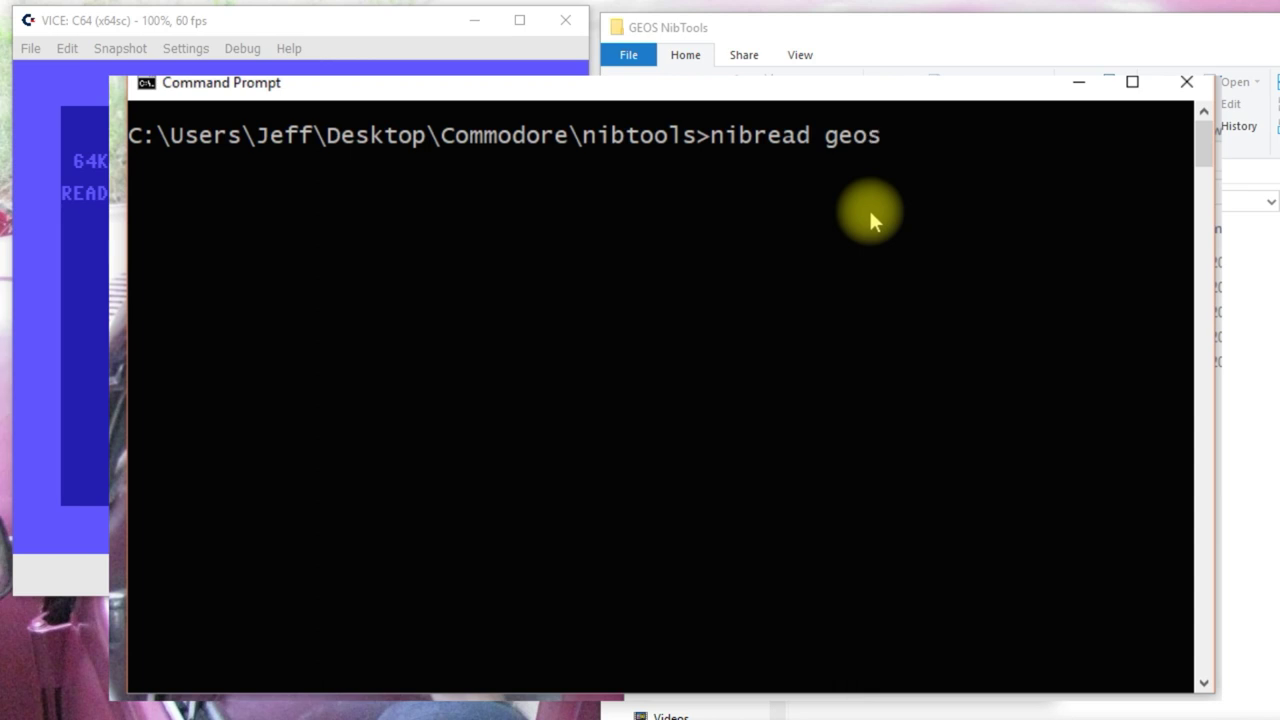
{"action": "type", "text": "_boot"}
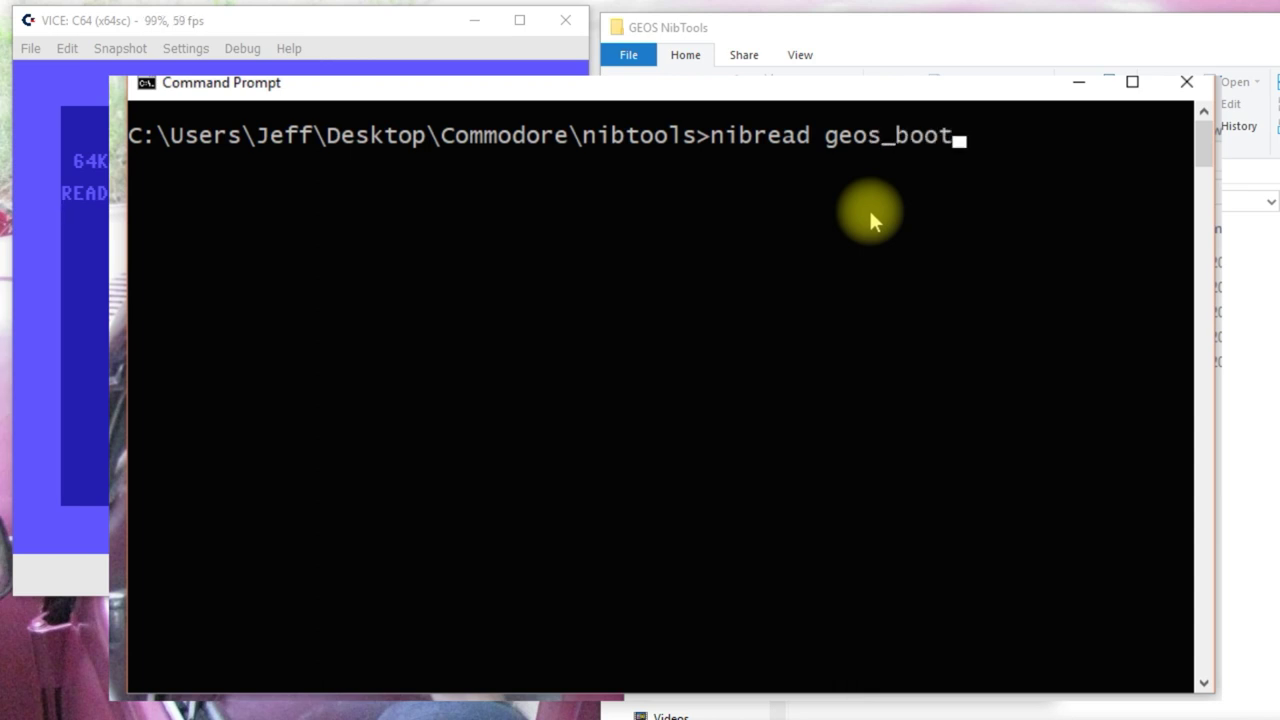
{"action": "type", "text": ".nib"}
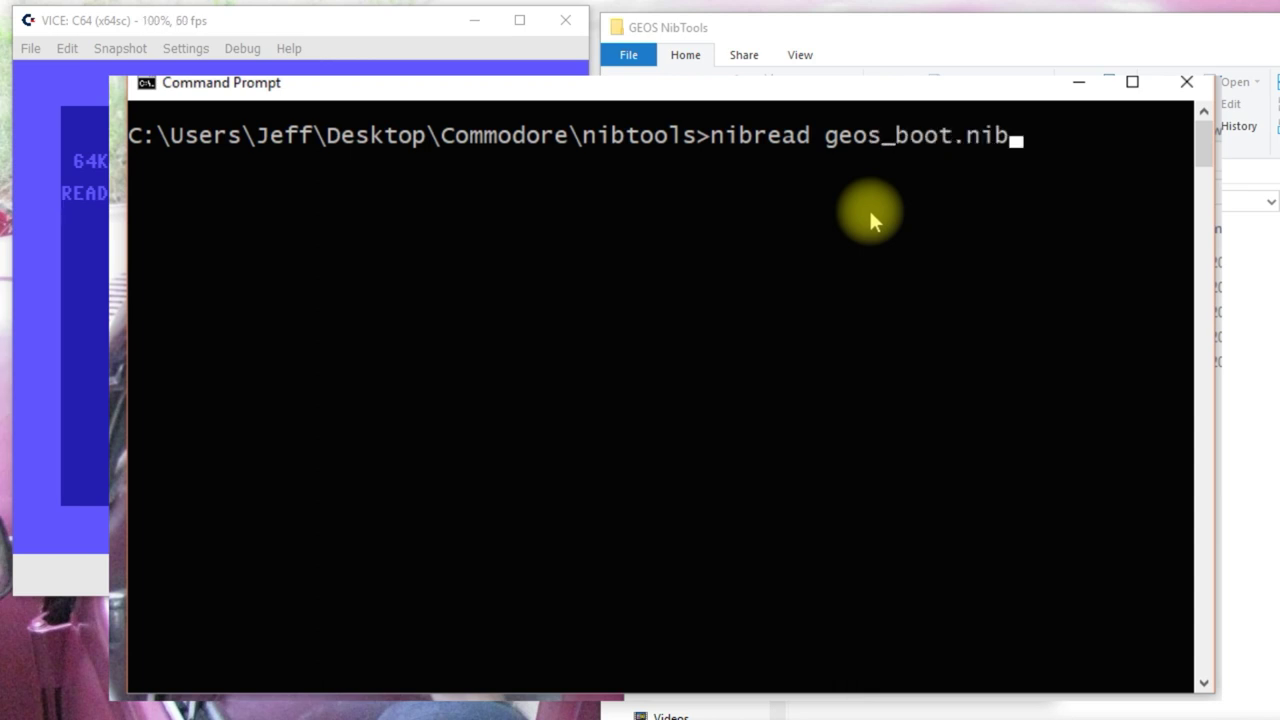
{"action": "key", "text": "Return"}
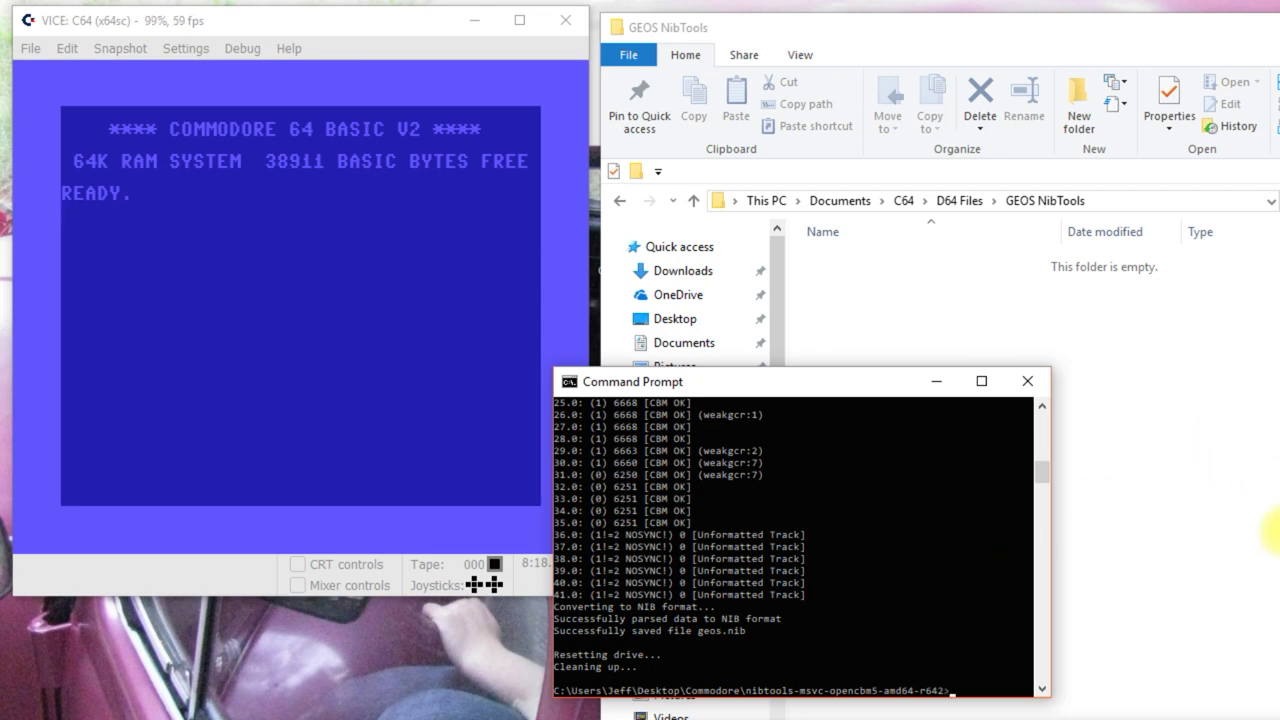
Step: Convert geos_boot.nib into the G64 image geos_boot.g64 with nibconv
{"action": "left_click", "coordinate": [965, 412]}
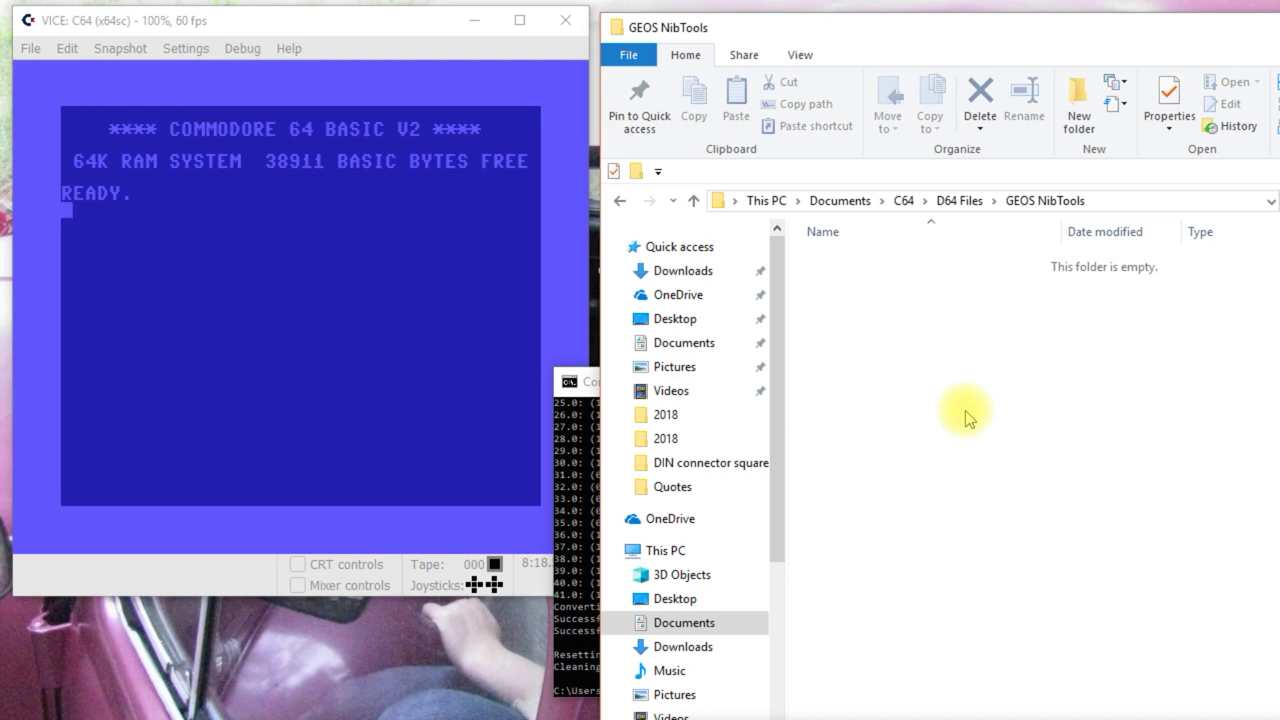
{"action": "key", "text": "alt+F4"}
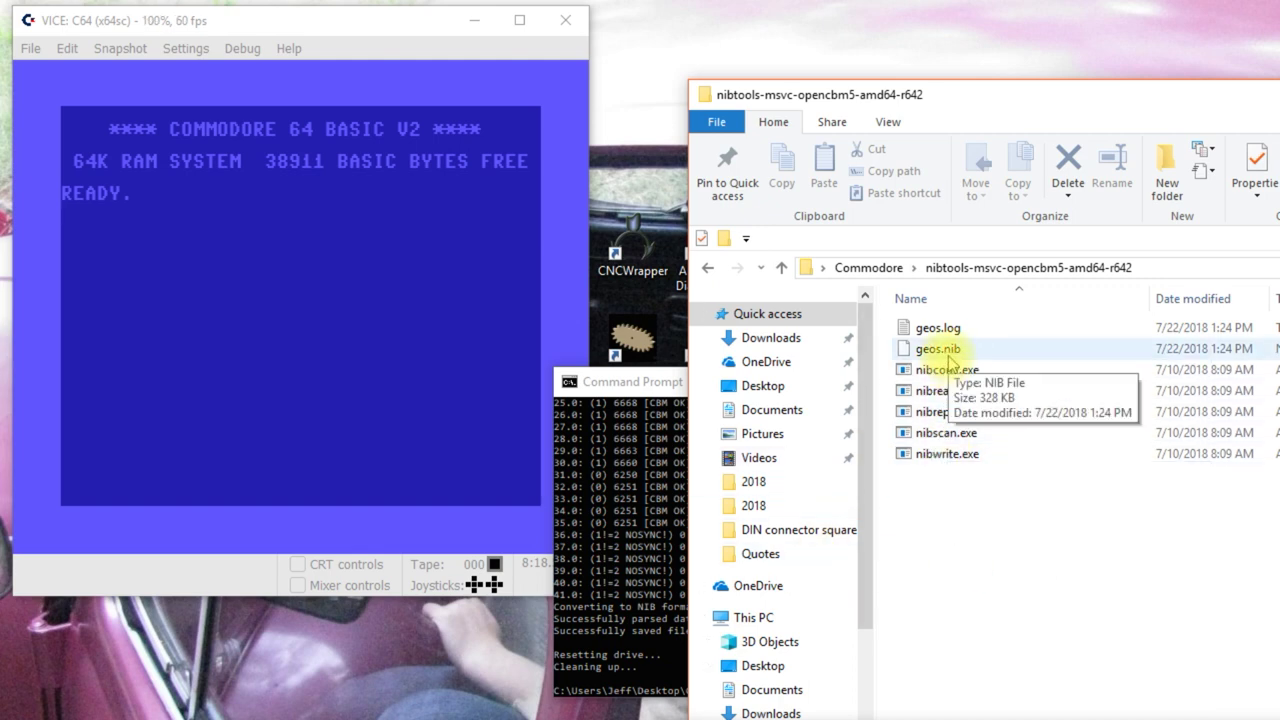
{"action": "left_click", "coordinate": [678, 672]}
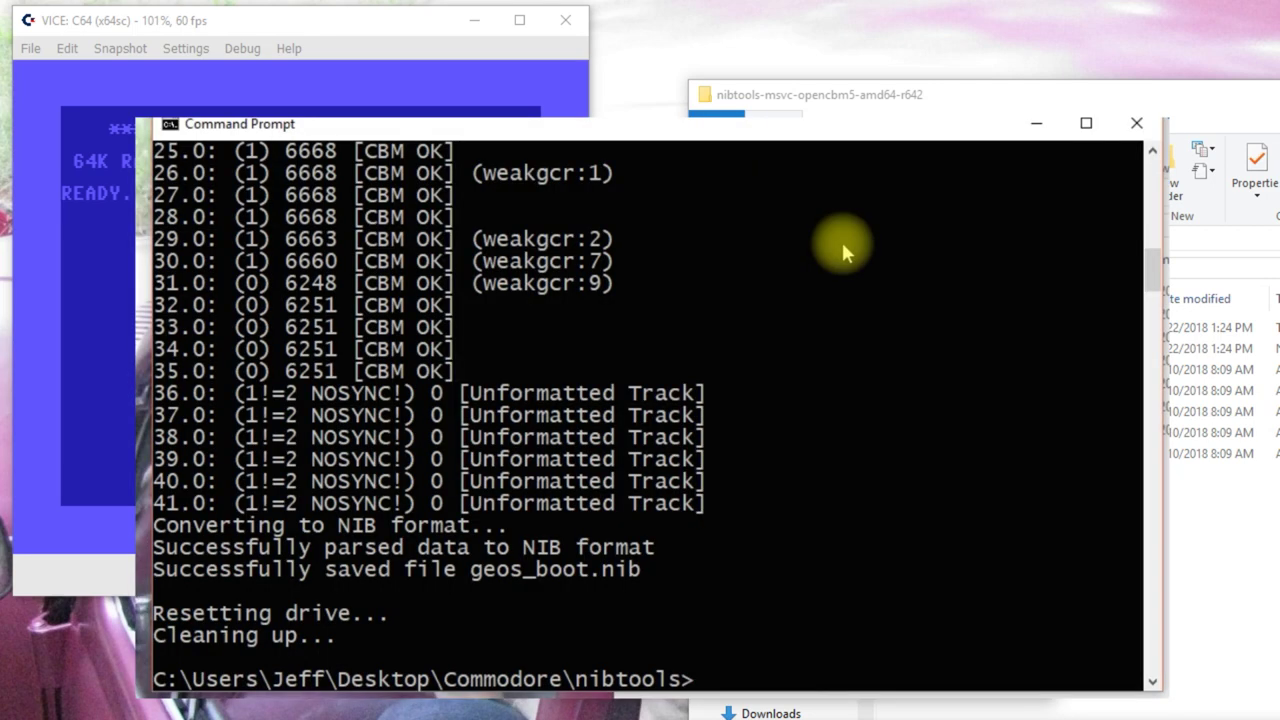
{"action": "type", "text": "nibconv"}
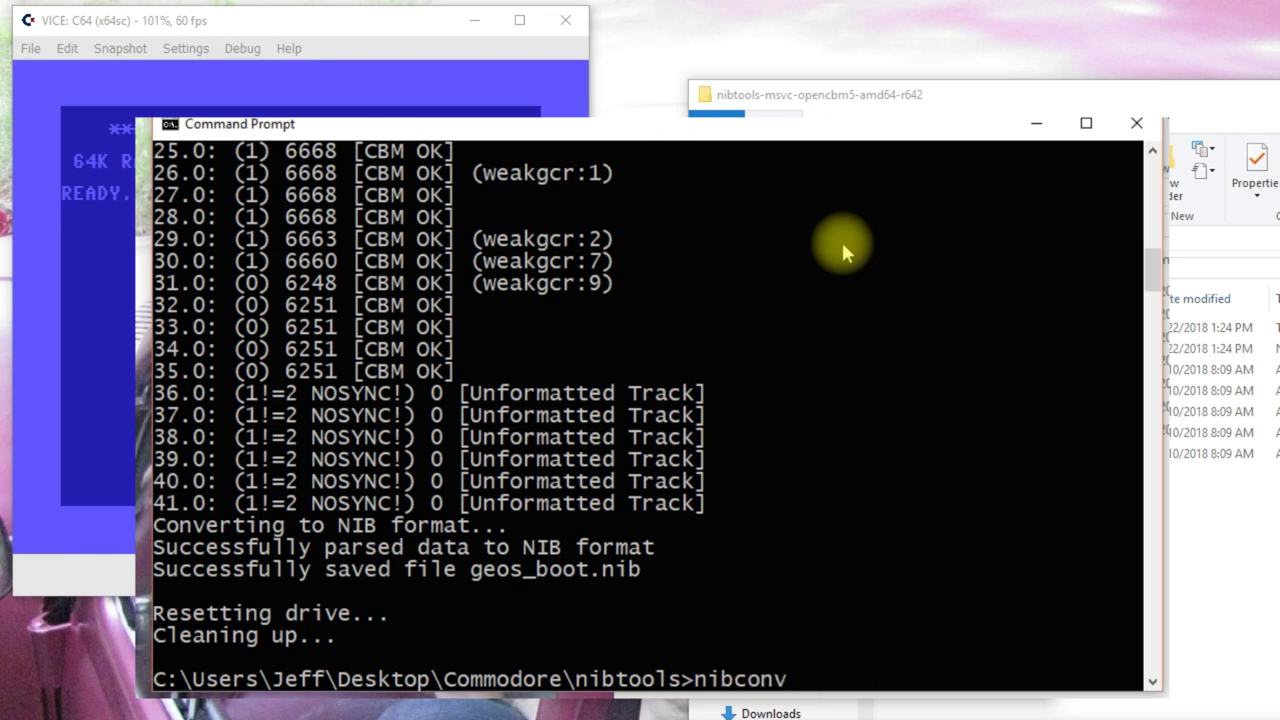
{"action": "type", "text": " geos_boot"}
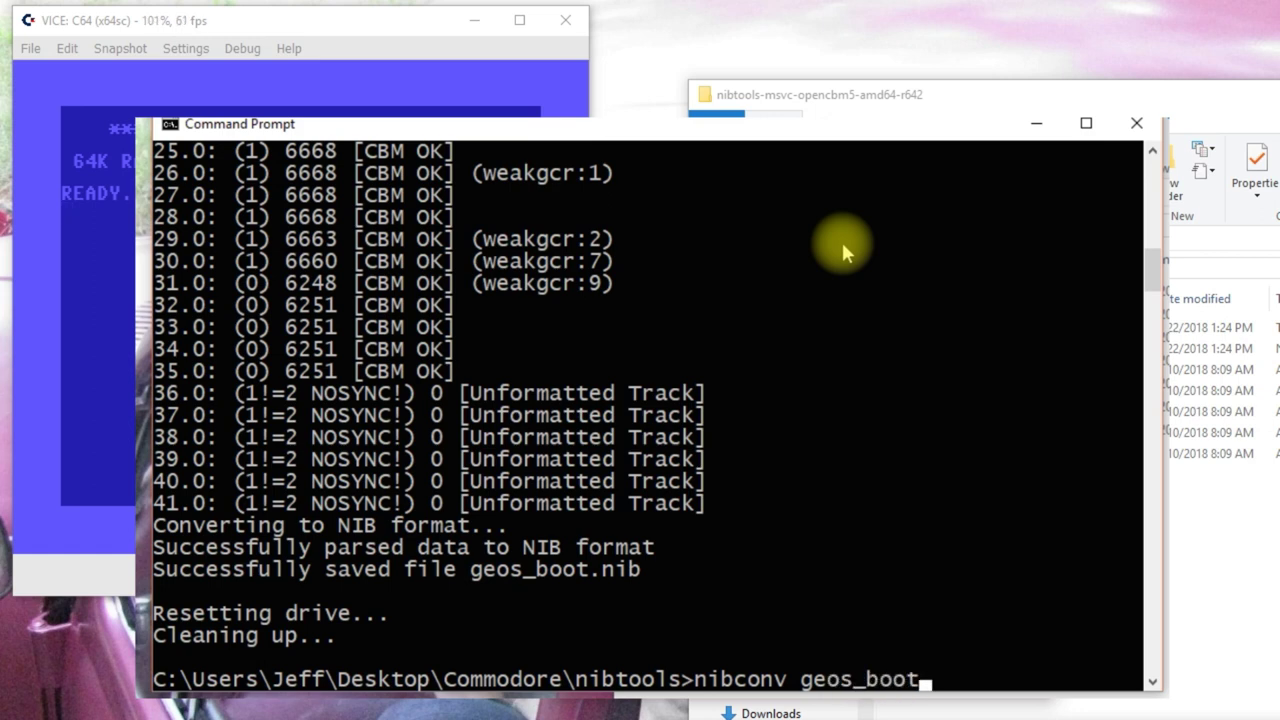
{"action": "type", "text": ".nib geos"}
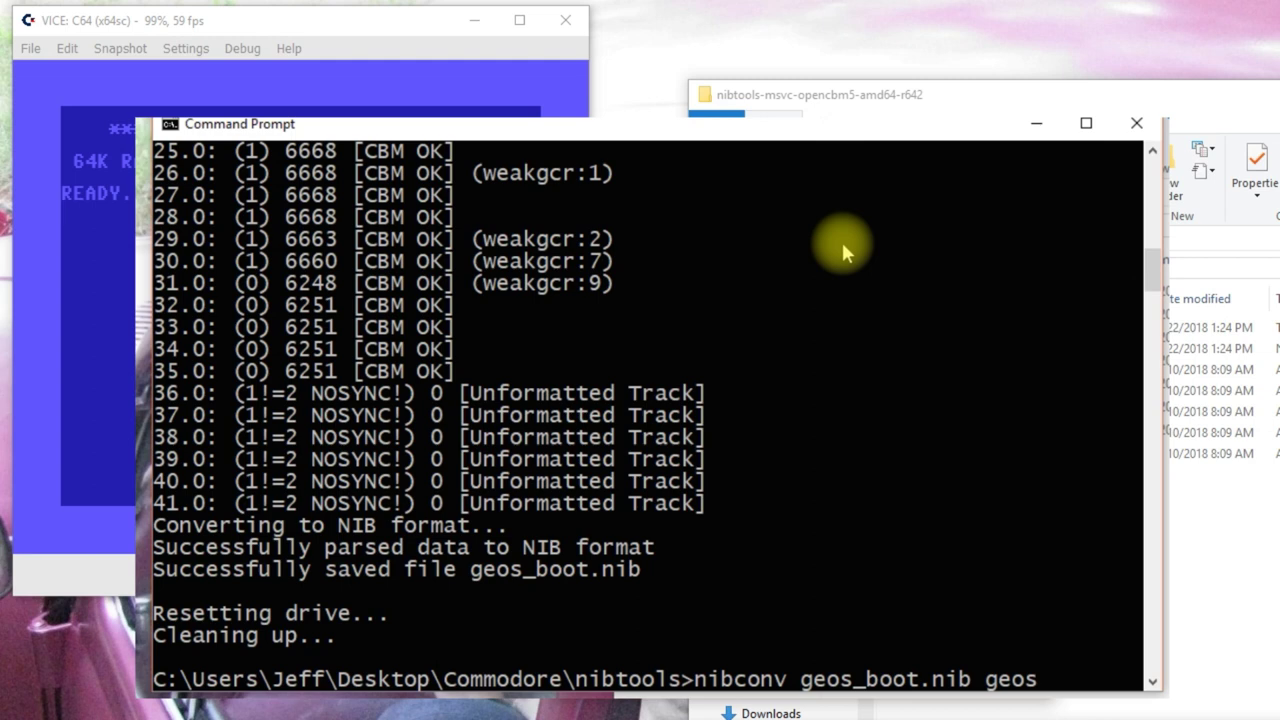
{"action": "type", "text": "_boot.g64"}
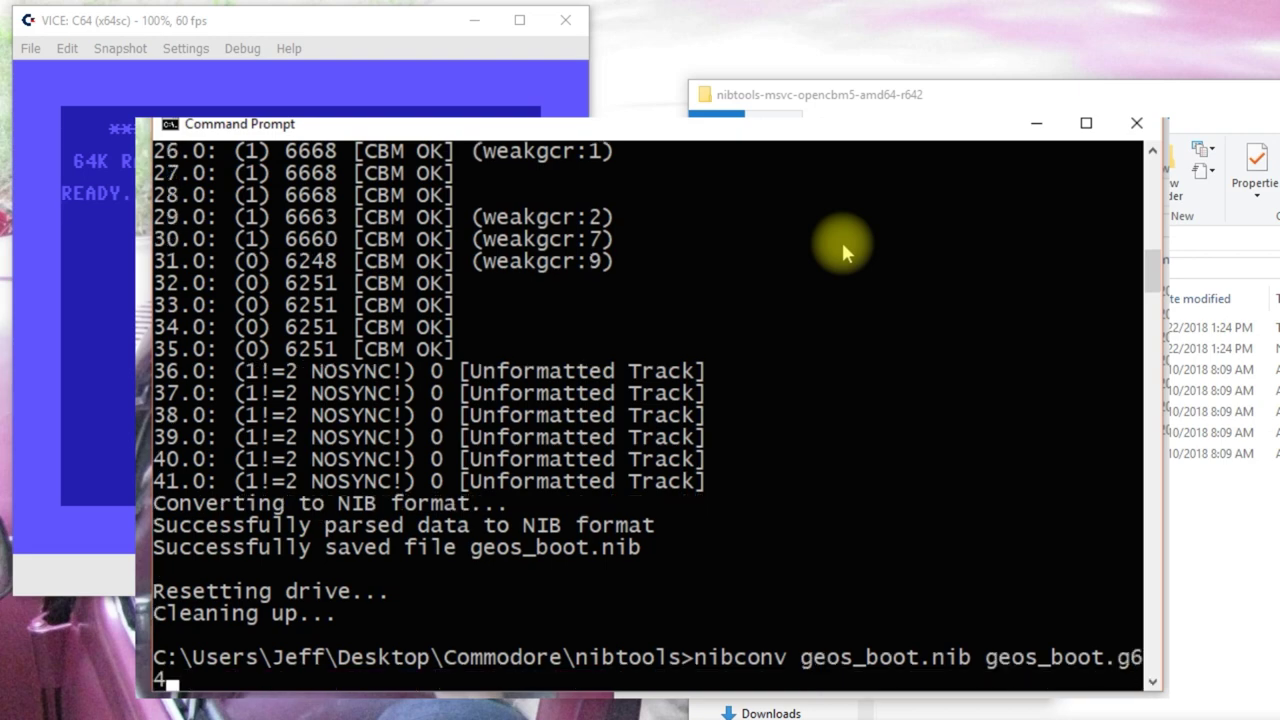
{"action": "key", "text": "Return"}
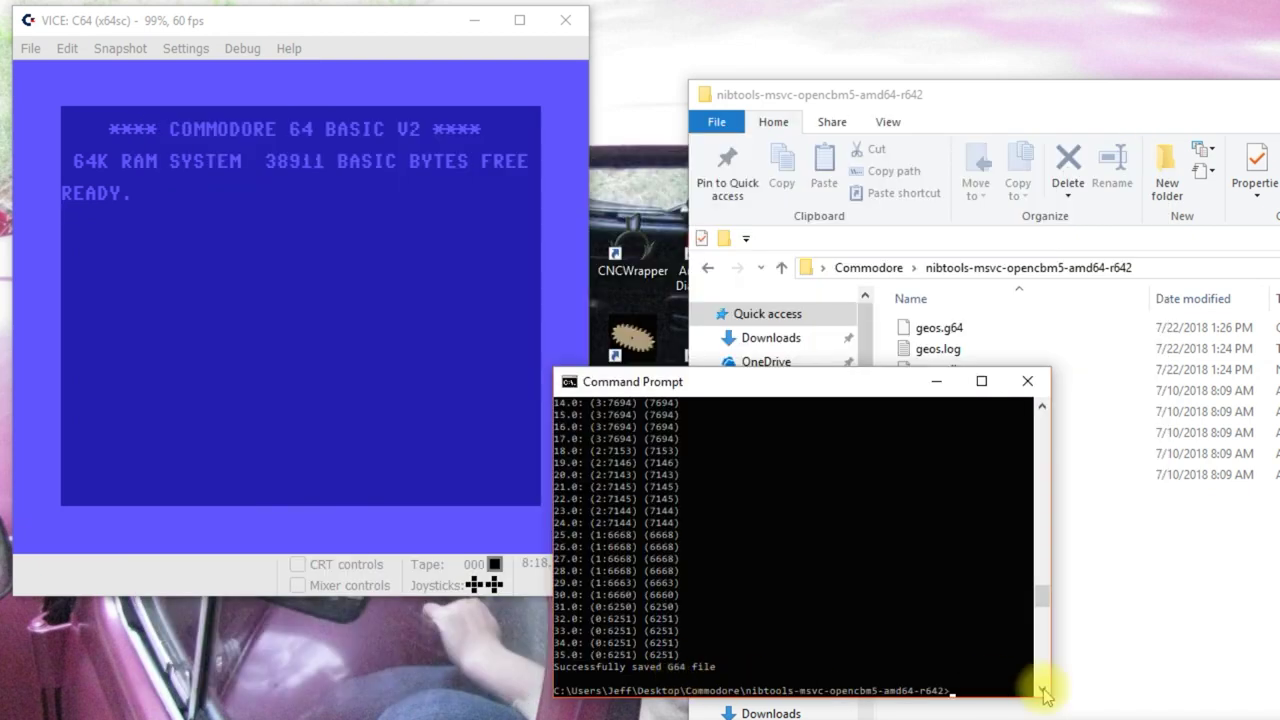
Step: Copy geos.g64 and geos.nib from the nibtools folder into the GEOS NibTools folder under D64 Files
{"action": "left_click", "coordinate": [955, 360]}
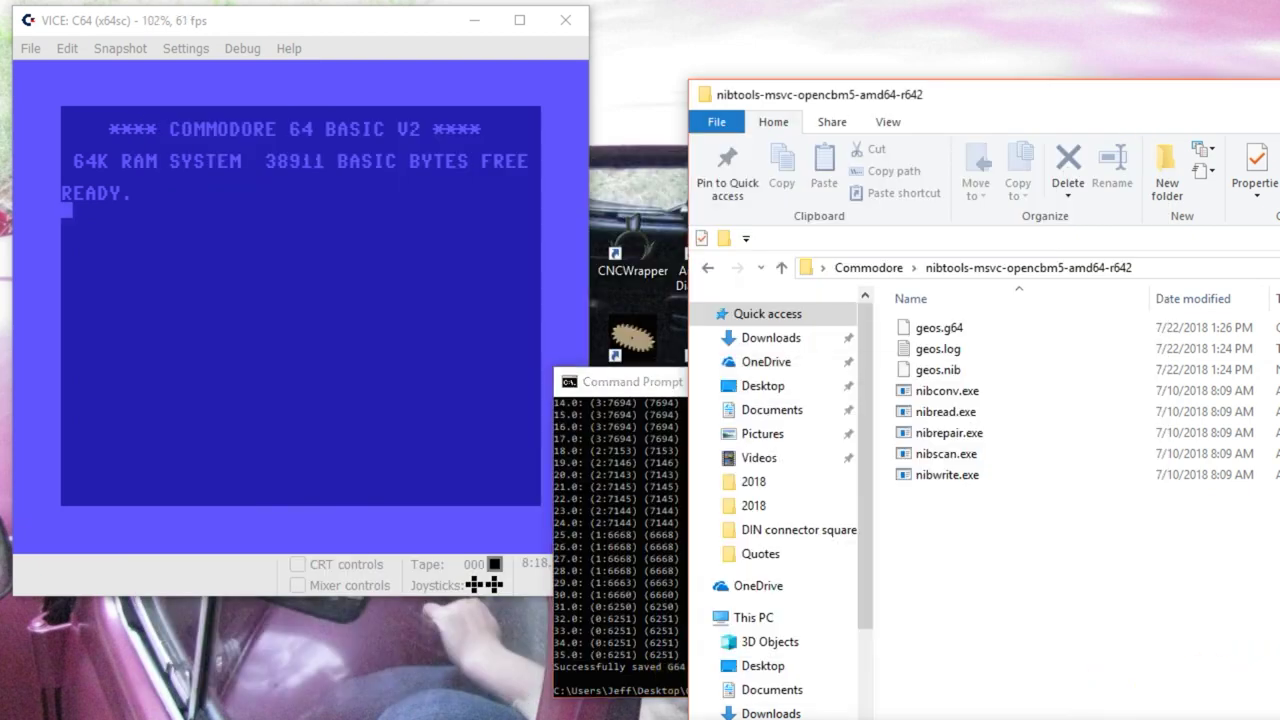
{"action": "left_click", "coordinate": [955, 331]}
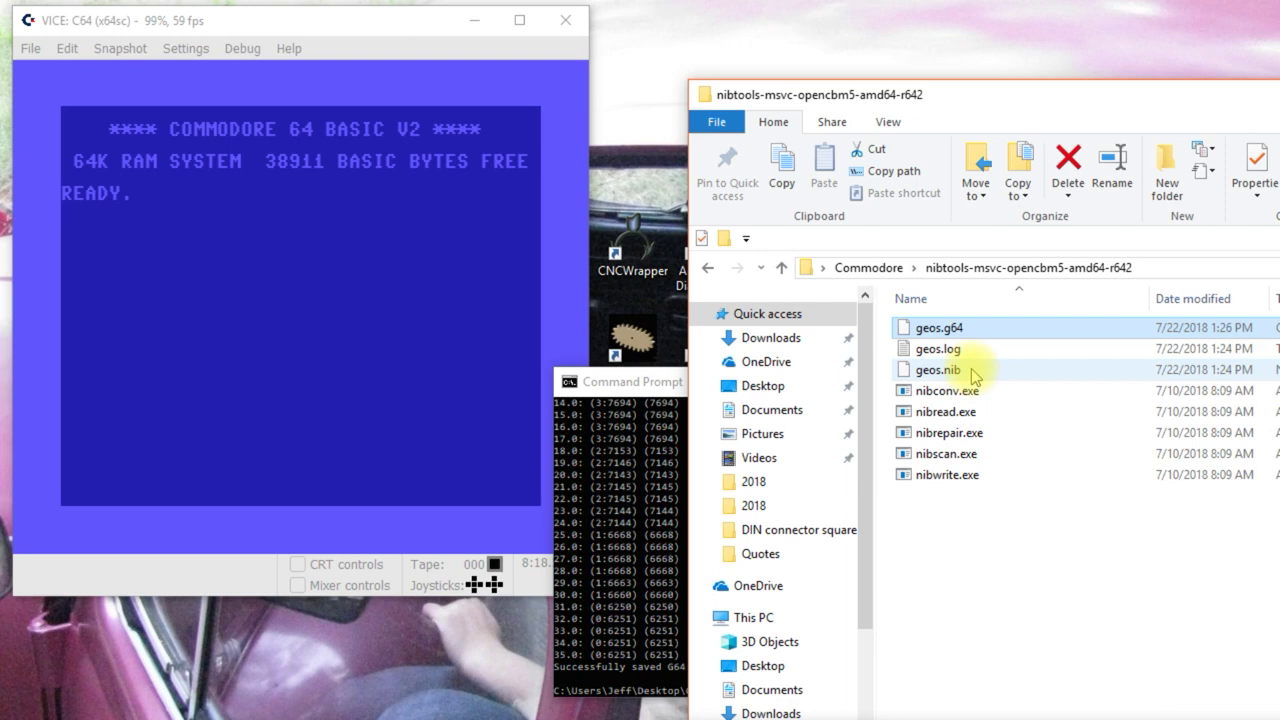
{"action": "left_click", "coordinate": [970, 372], "text": "ctrl"}
{"action": "right_click", "coordinate": [970, 374]}
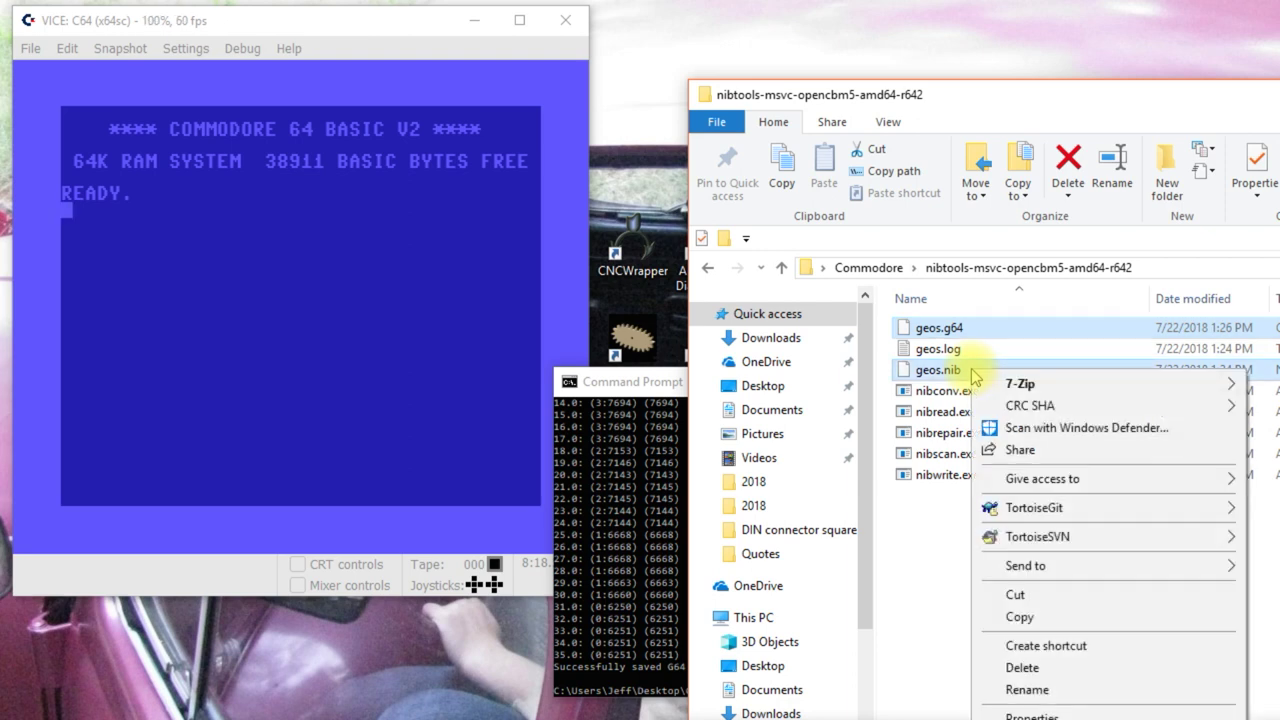
{"action": "left_click", "coordinate": [1050, 618]}
{"action": "key", "text": "alt+Tab"}
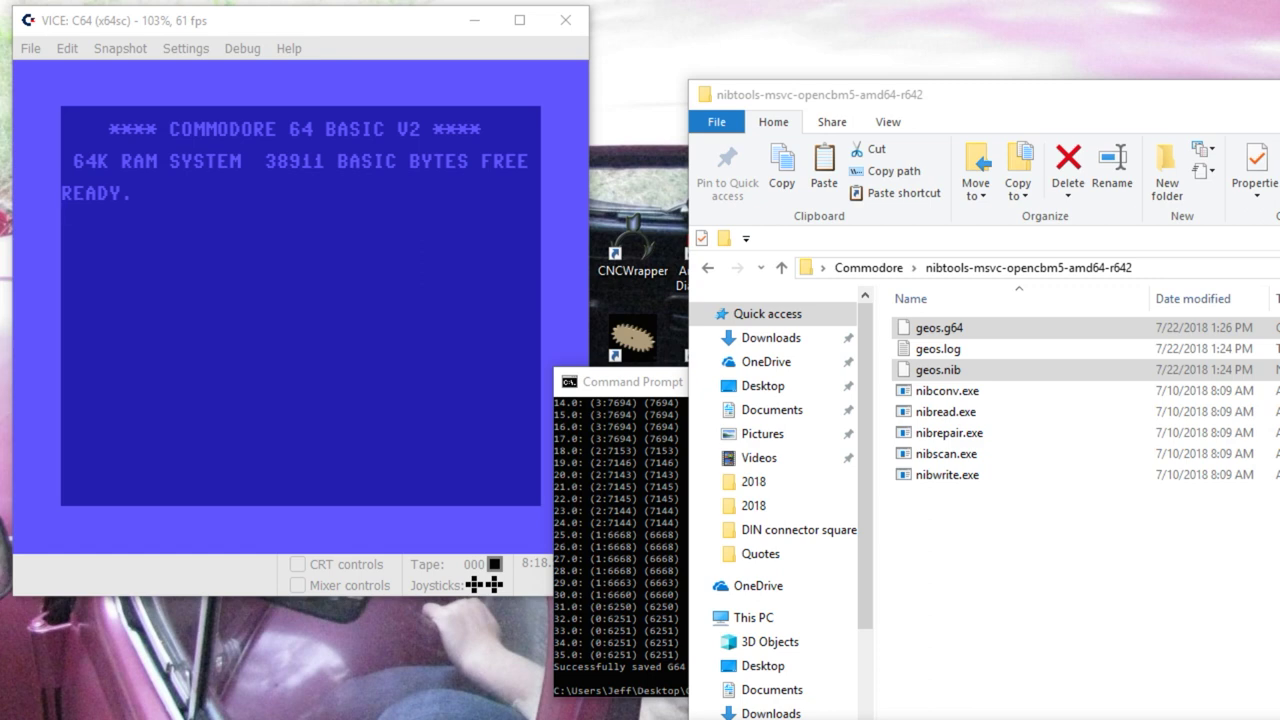
{"action": "key", "text": "alt+Tab"}
{"action": "right_click", "coordinate": [921, 374]}
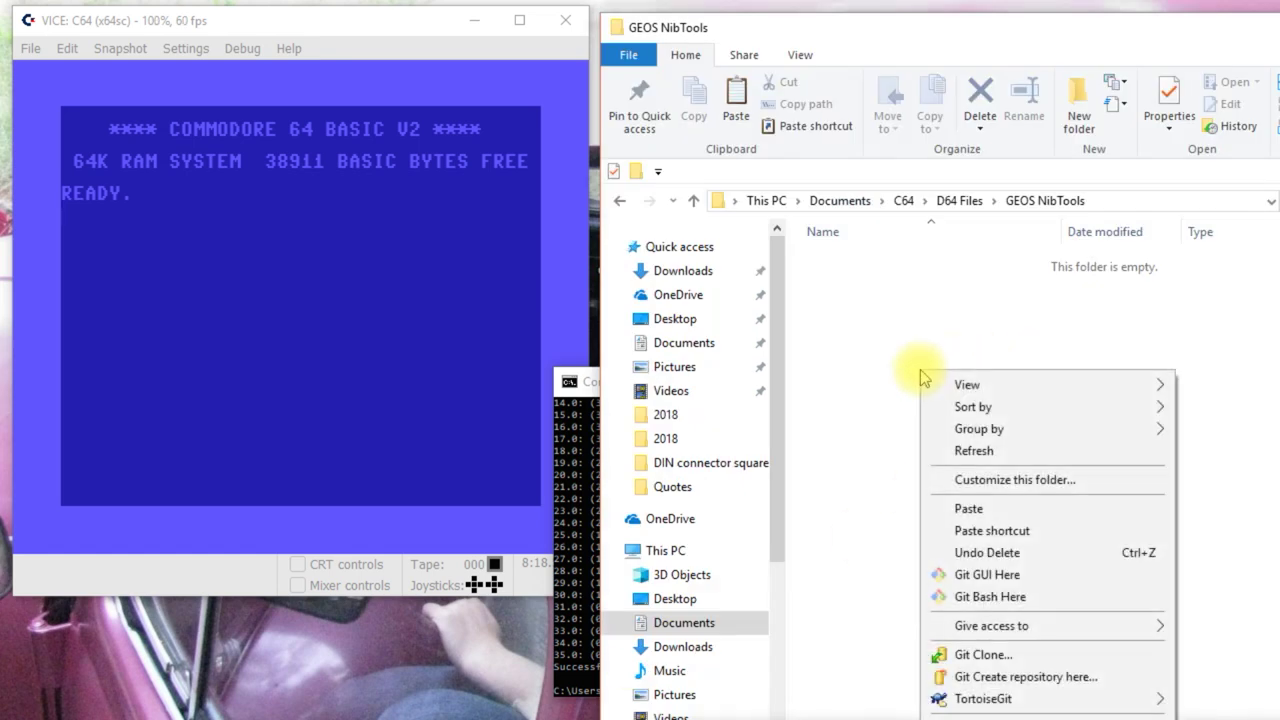
{"action": "left_click", "coordinate": [966, 508]}
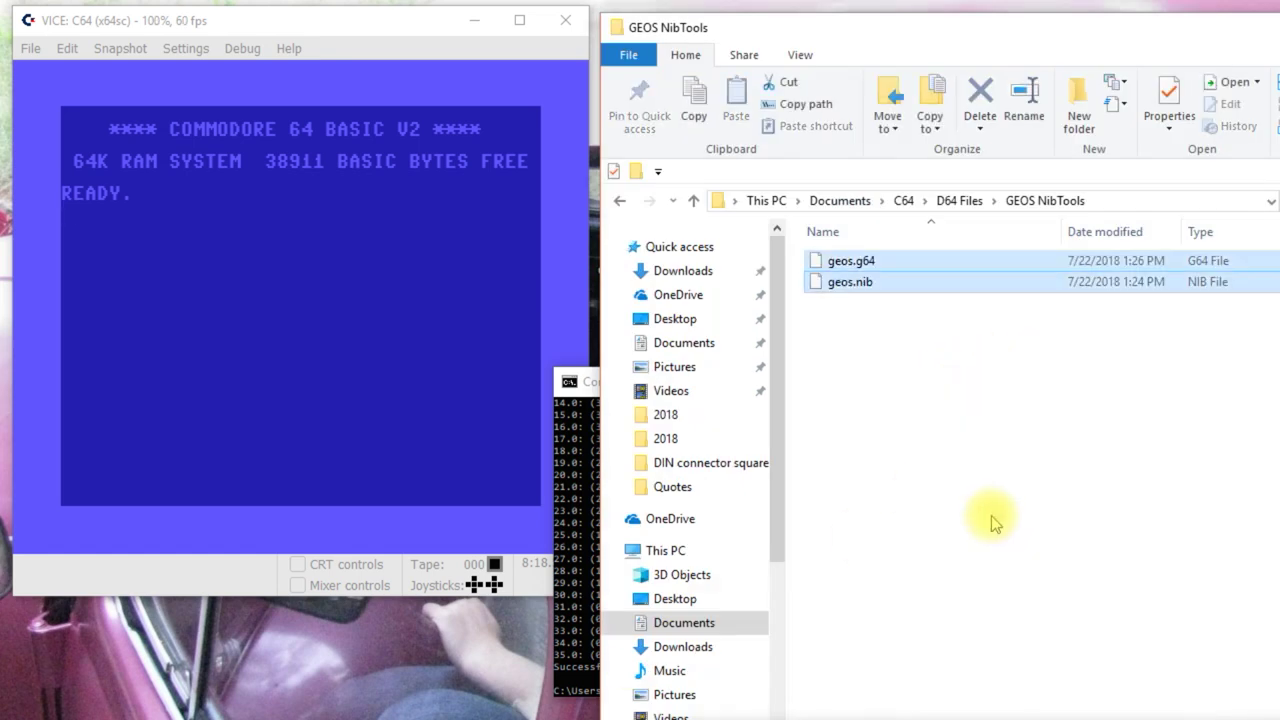
{"action": "left_click", "coordinate": [993, 520]}
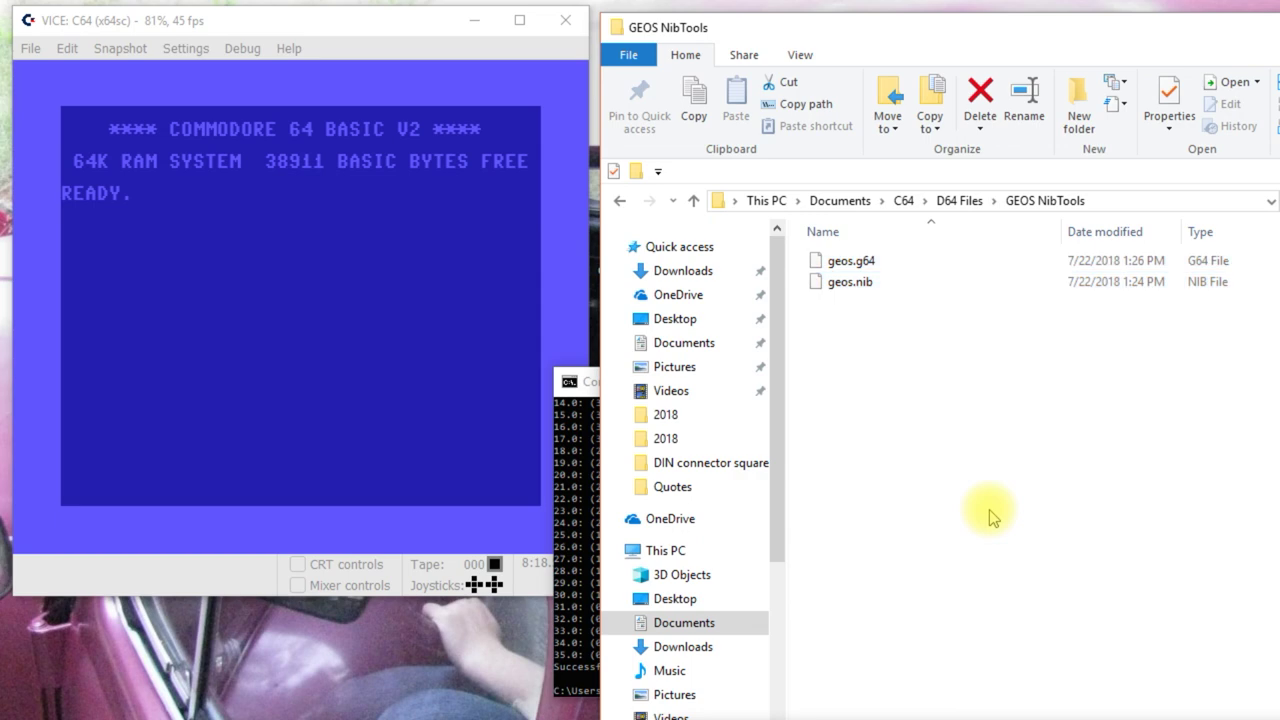
Step: In VICE, start attaching a disk image to drive 8 and open the GEOS NibTools folder under D64 Files
{"action": "left_click", "coordinate": [290, 378]}
{"action": "left_click", "coordinate": [31, 48]}
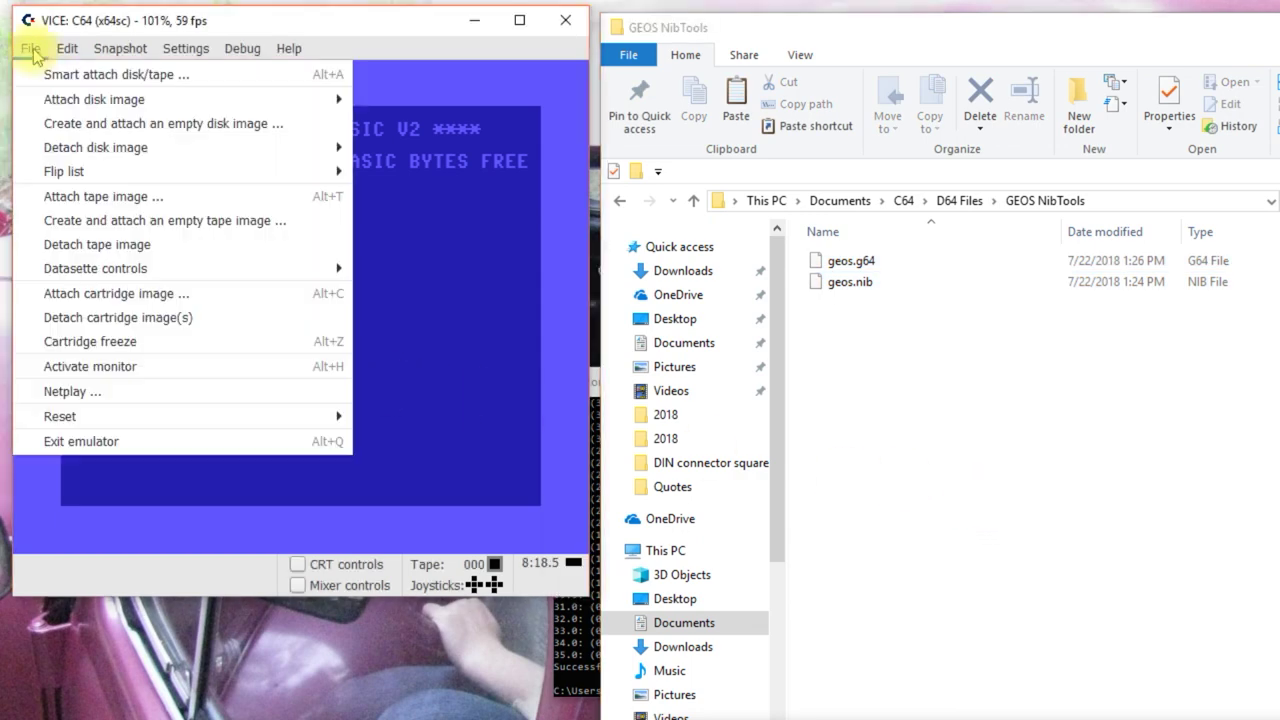
{"action": "mouse_move", "coordinate": [126, 99]}
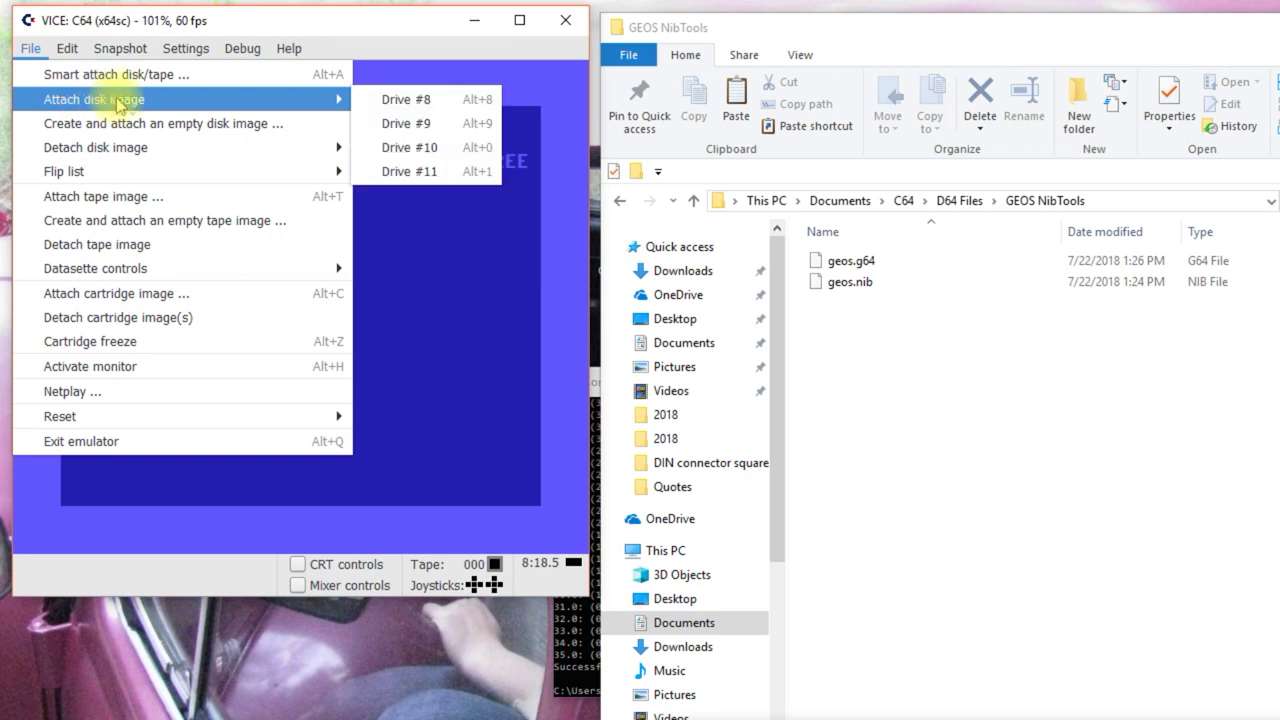
{"action": "left_click", "coordinate": [428, 100]}
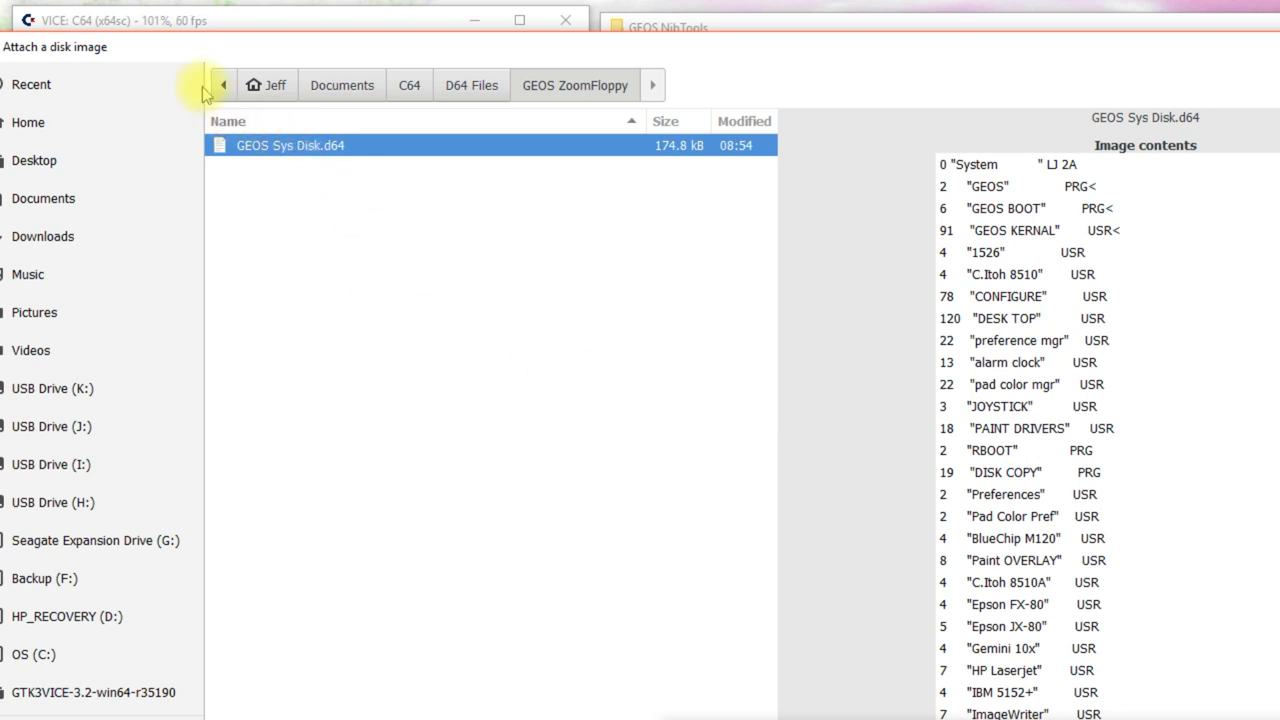
{"action": "left_click", "coordinate": [472, 90]}
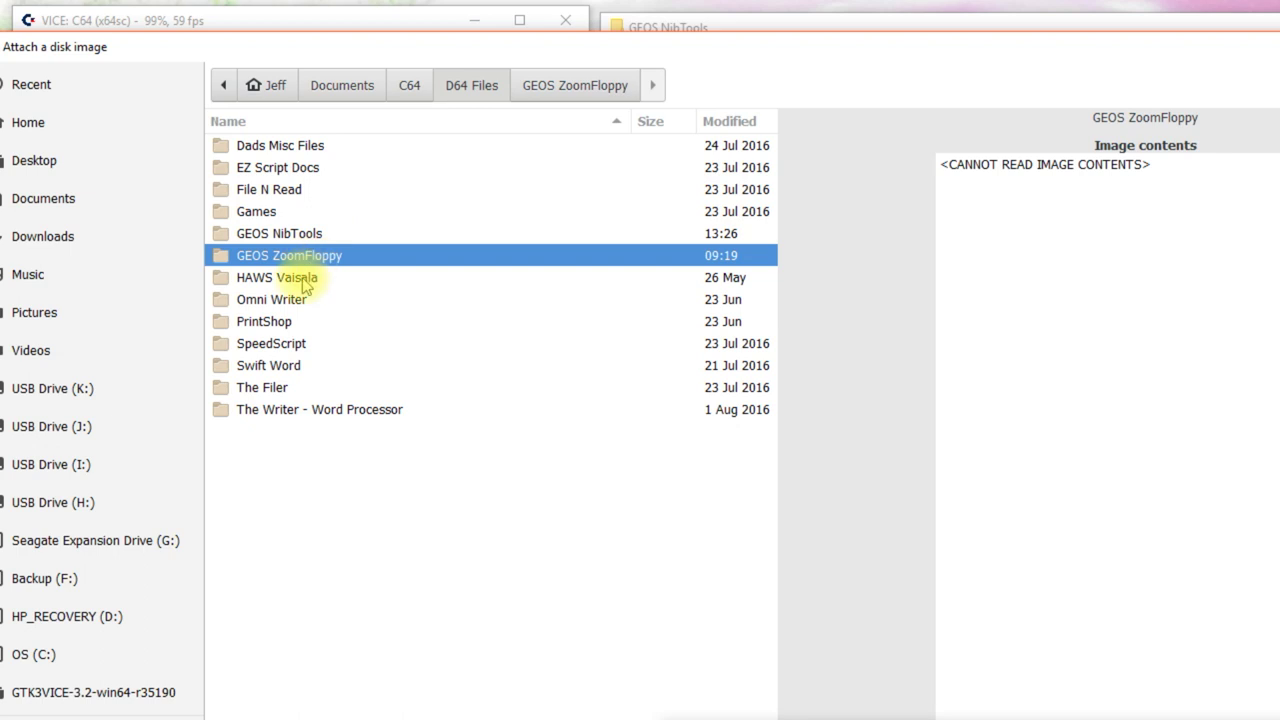
{"action": "double_click", "coordinate": [301, 234]}
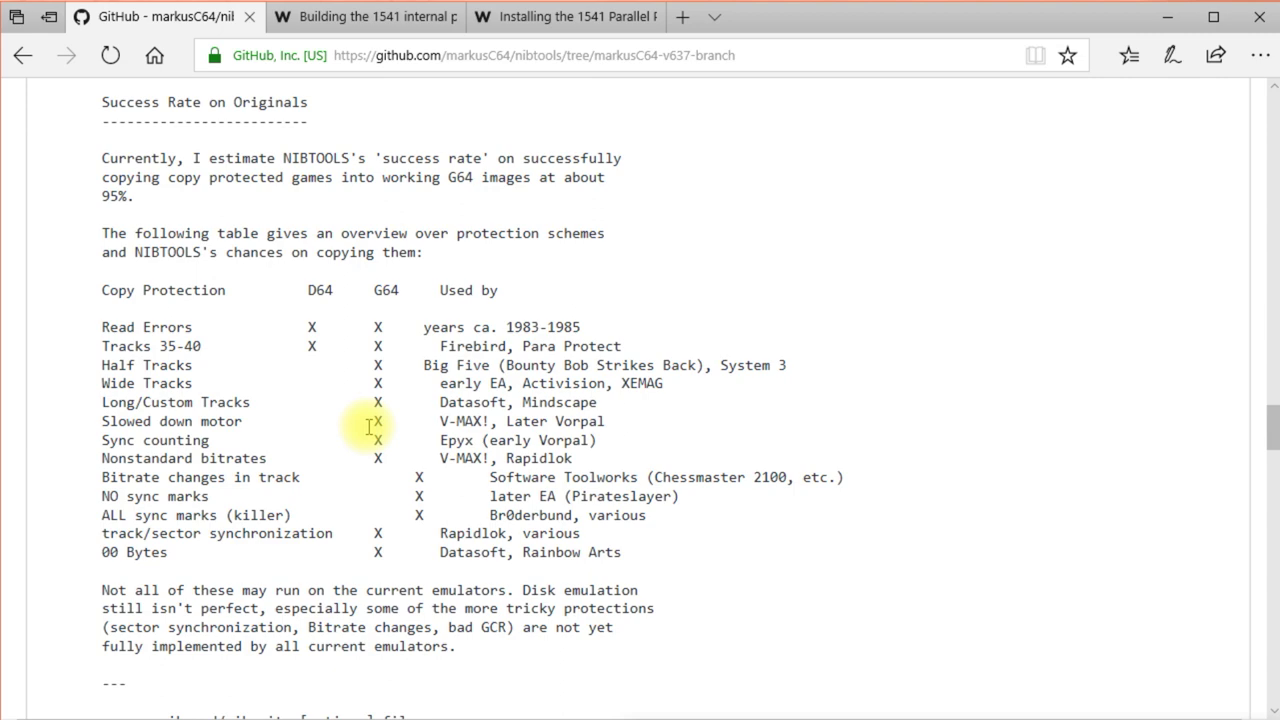
Step: Examine the copy protection table and the nibread/nibwrite options in the nibtools readme on GitHub
{"action": "scroll", "coordinate": [369, 427], "scroll_direction": "down", "scroll_amount": 3}
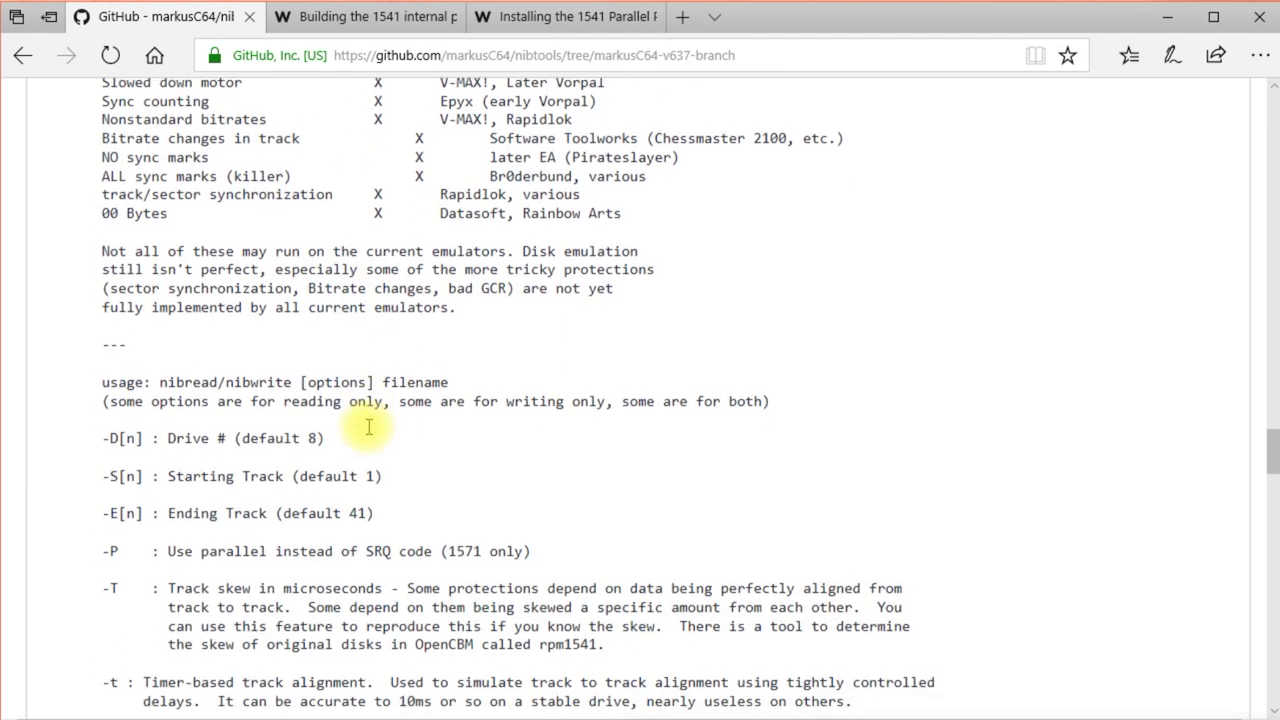
{"action": "scroll", "coordinate": [369, 427], "scroll_direction": "down", "scroll_amount": 2}
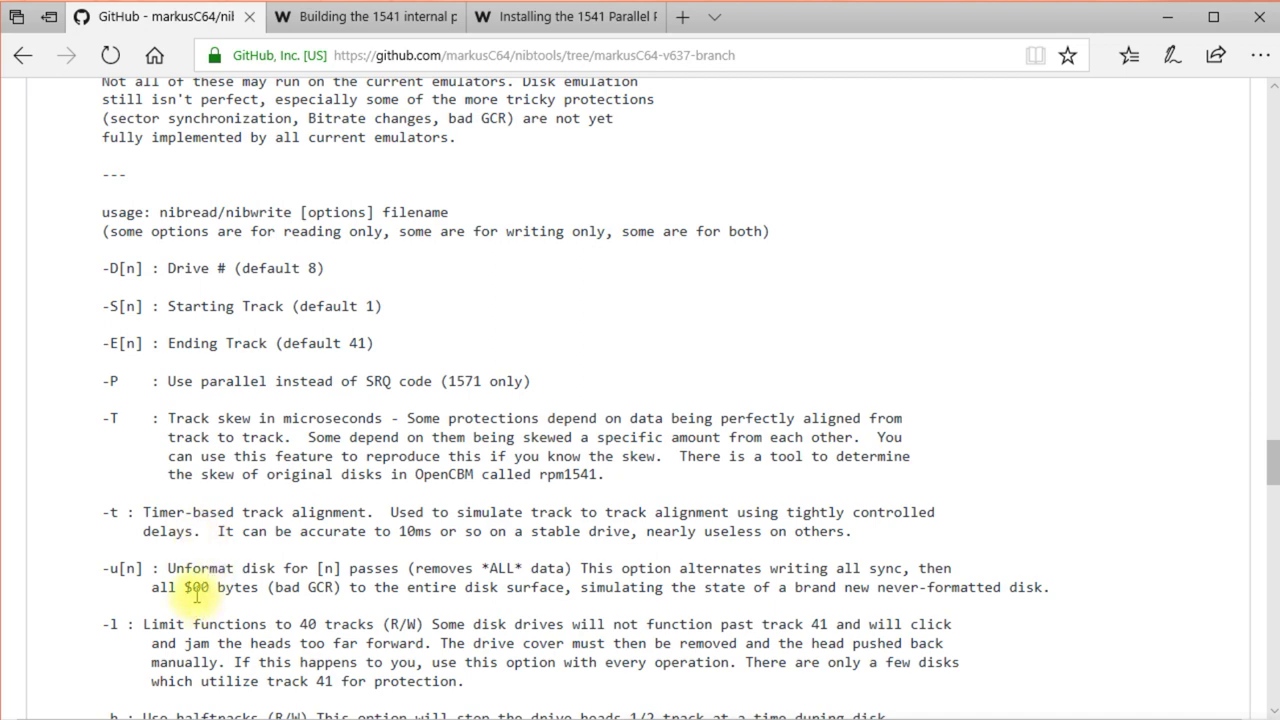
{"action": "scroll", "coordinate": [197, 594], "scroll_direction": "down", "scroll_amount": 3}
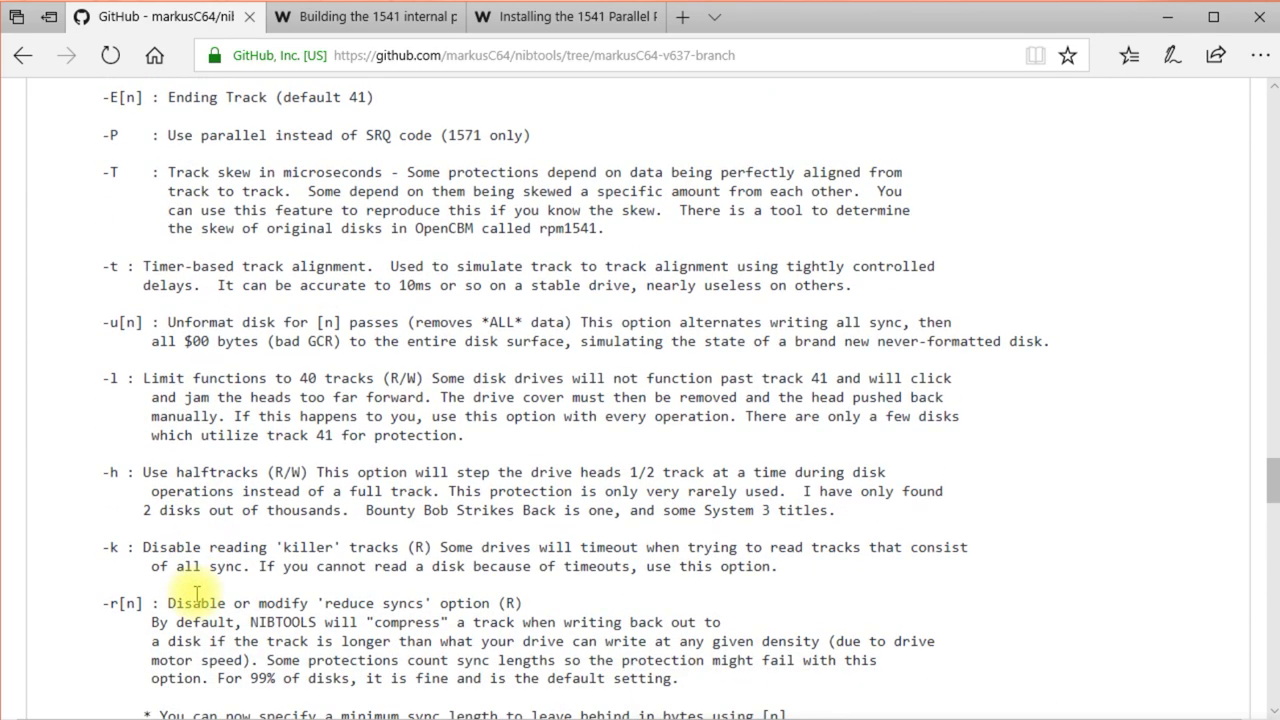
{"action": "scroll", "coordinate": [197, 594], "scroll_direction": "down", "scroll_amount": 2}
{"action": "scroll", "coordinate": [197, 600], "scroll_direction": "down", "scroll_amount": 6}
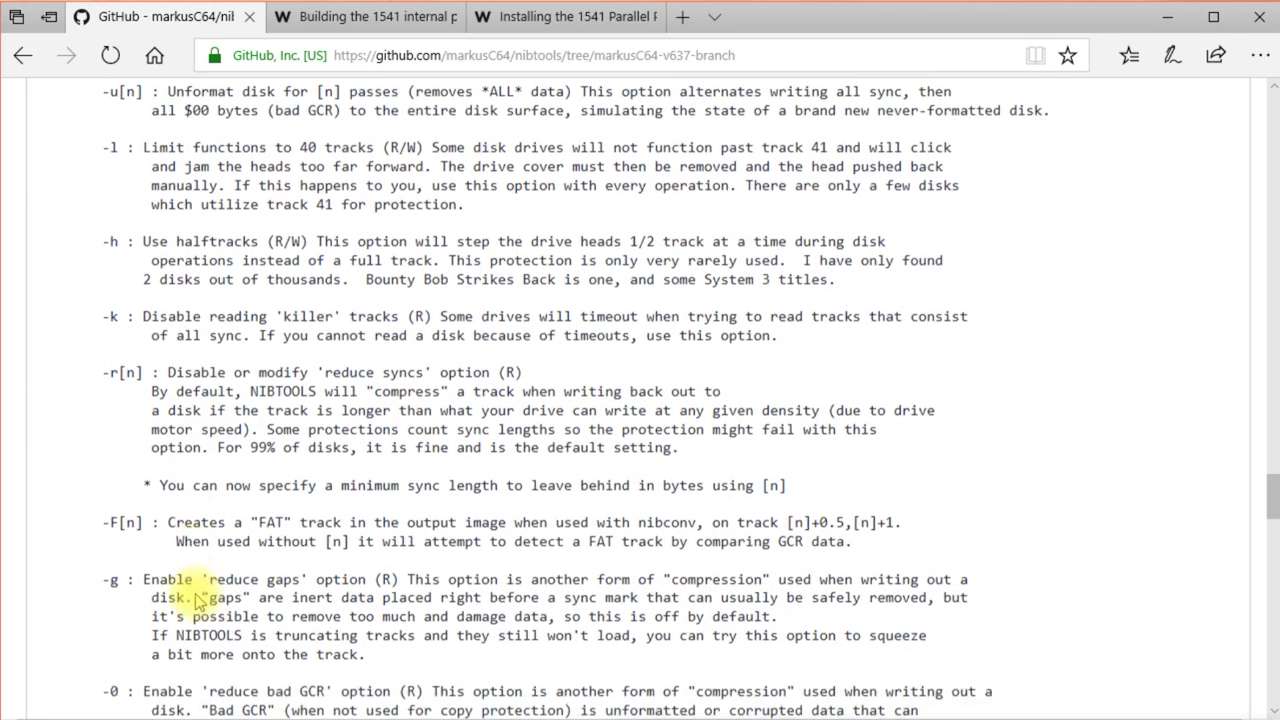
{"action": "scroll", "coordinate": [195, 596], "scroll_direction": "down", "scroll_amount": 3}
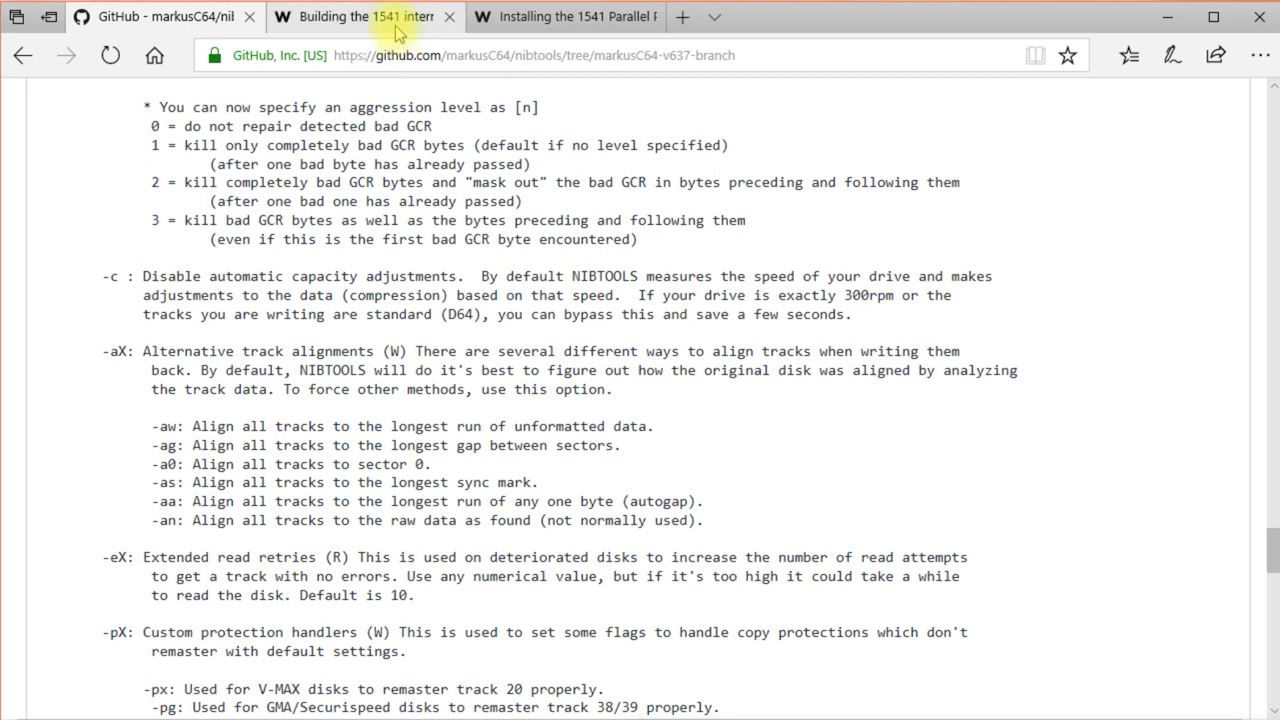
Step: Review the steps for making the soldered and socketed cables on the page about building the 1541 internal parallel cable
{"action": "left_click", "coordinate": [397, 33]}
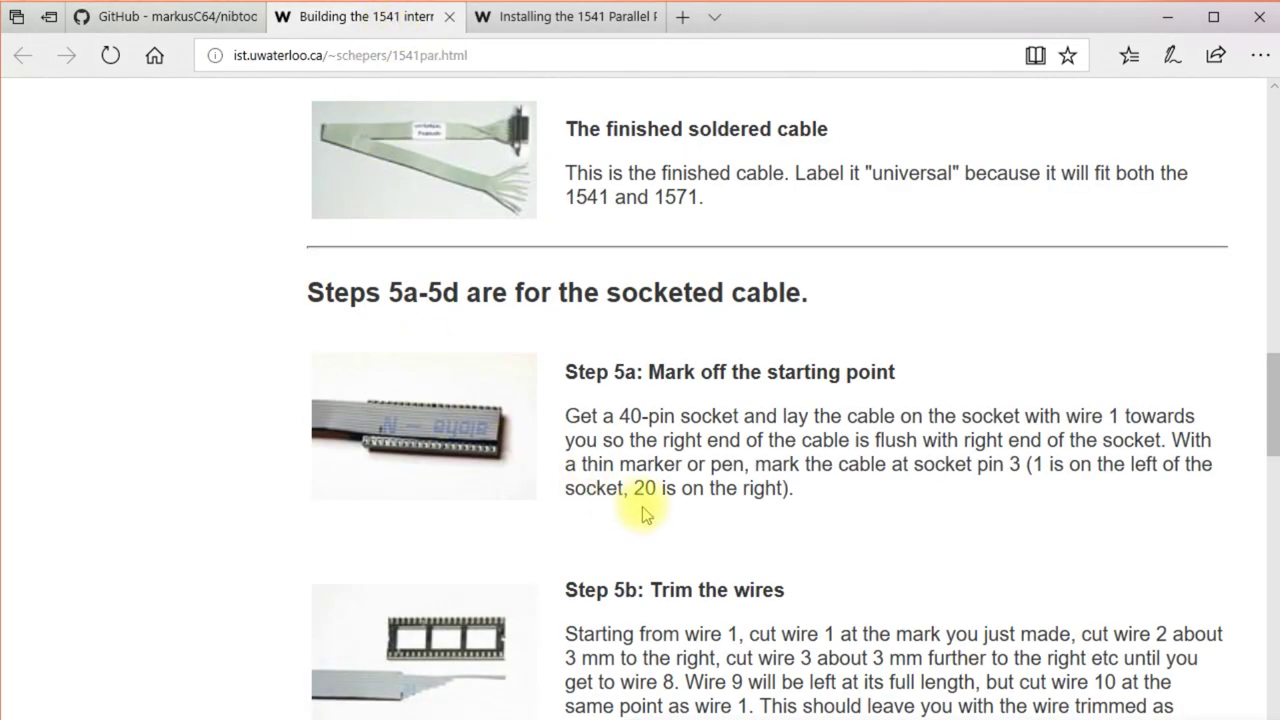
{"action": "scroll", "coordinate": [643, 508], "scroll_direction": "up", "scroll_amount": 3}
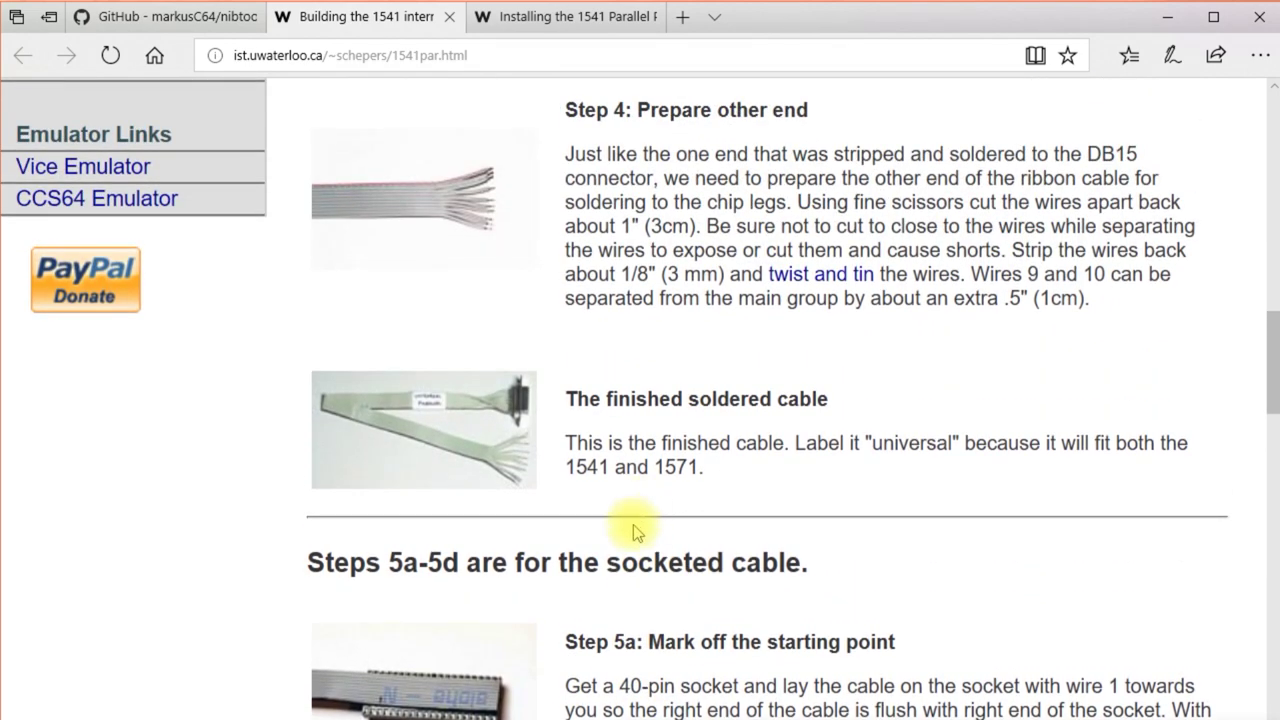
{"action": "scroll", "coordinate": [575, 500], "scroll_direction": "down", "scroll_amount": 1}
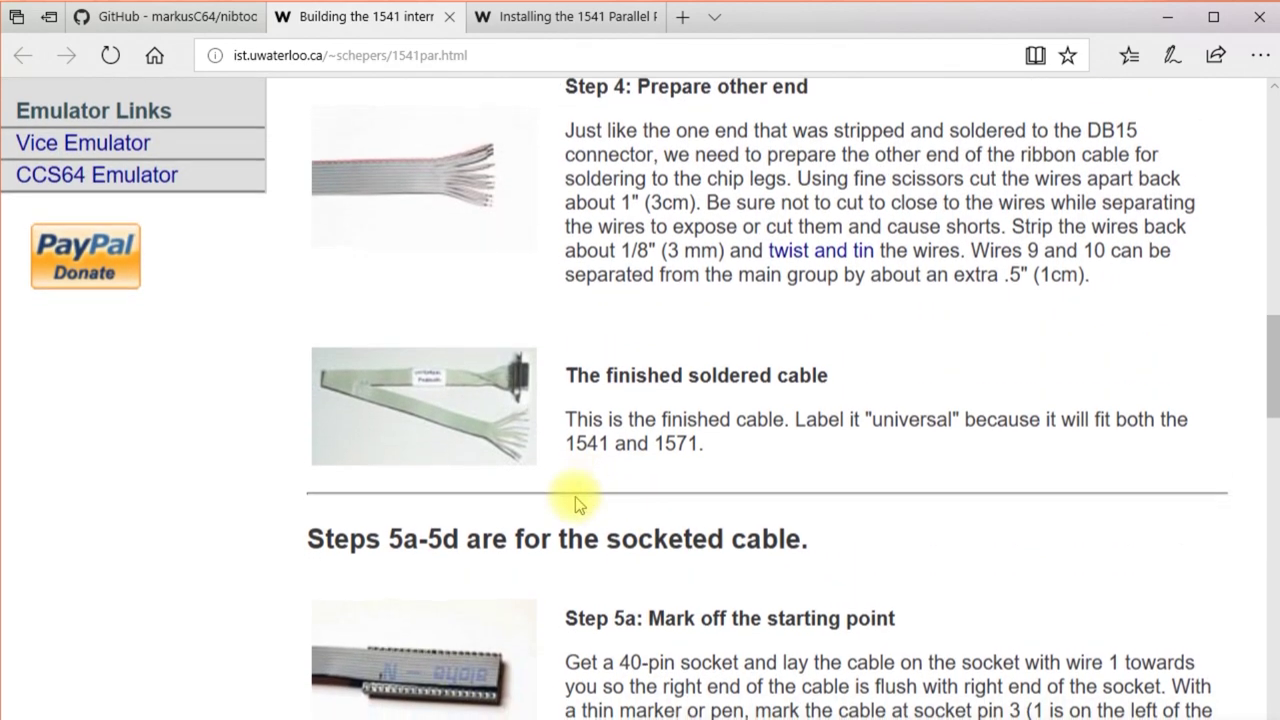
{"action": "scroll", "coordinate": [580, 500], "scroll_direction": "down", "scroll_amount": 2}
{"action": "scroll", "coordinate": [400, 514], "scroll_direction": "up", "scroll_amount": 1}
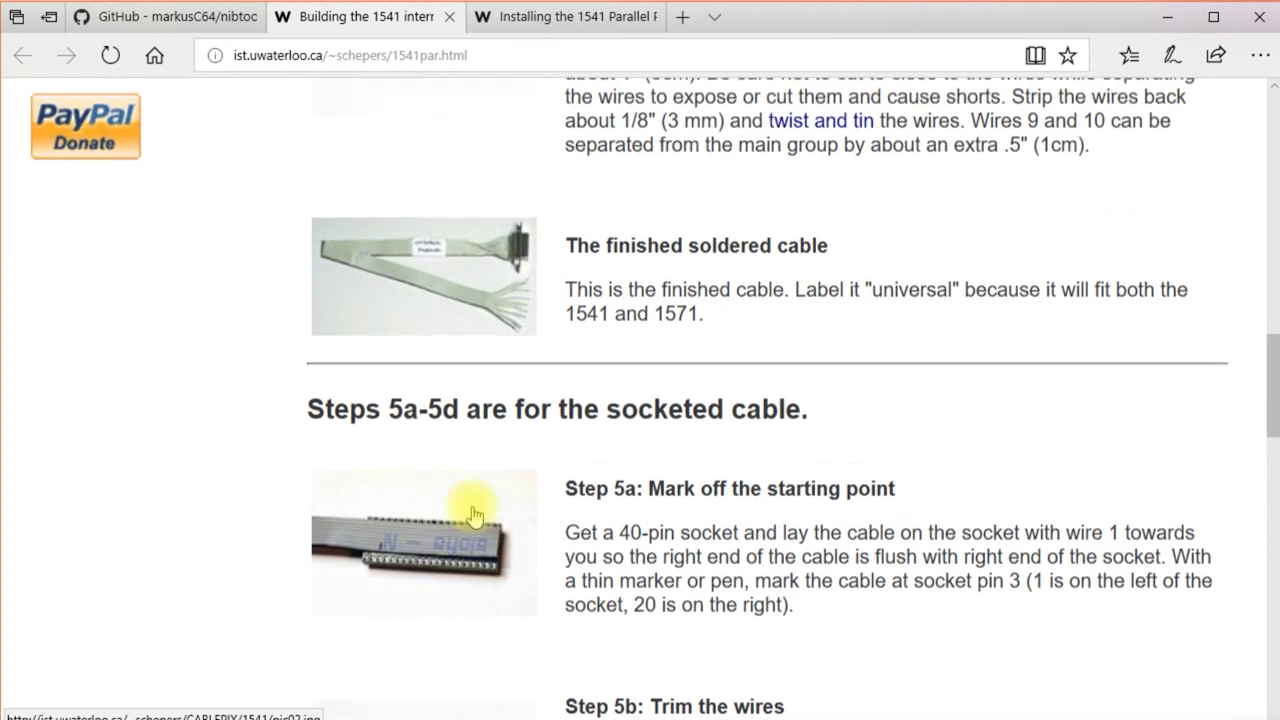
{"action": "scroll", "coordinate": [474, 515], "scroll_direction": "up", "scroll_amount": 1}
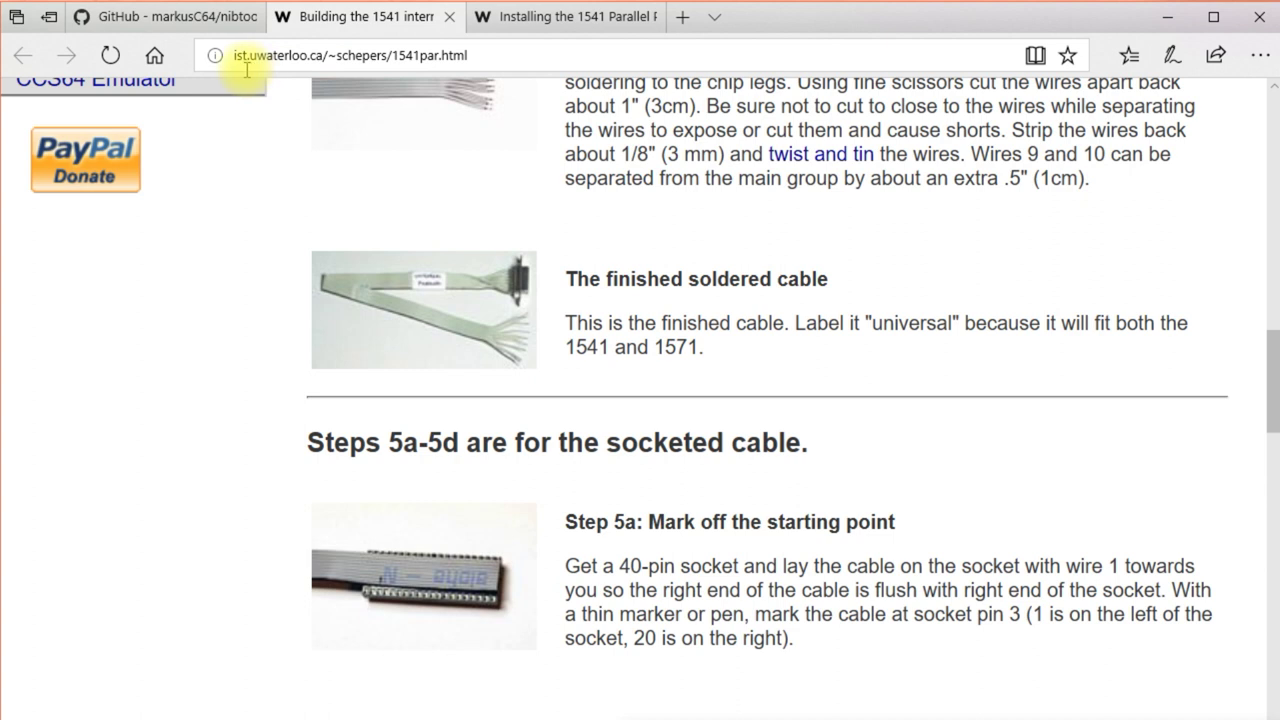
{"action": "scroll", "coordinate": [571, 410], "scroll_direction": "down", "scroll_amount": 4}
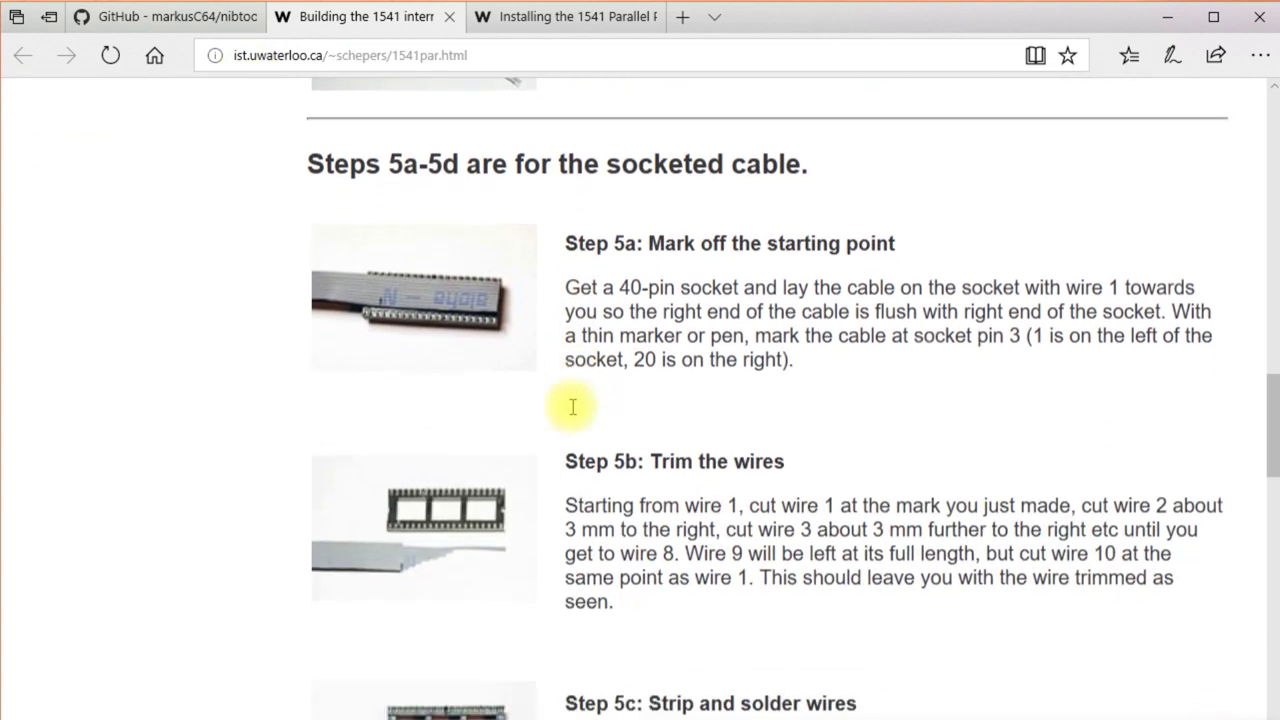
{"action": "scroll", "coordinate": [566, 407], "scroll_direction": "down", "scroll_amount": 1}
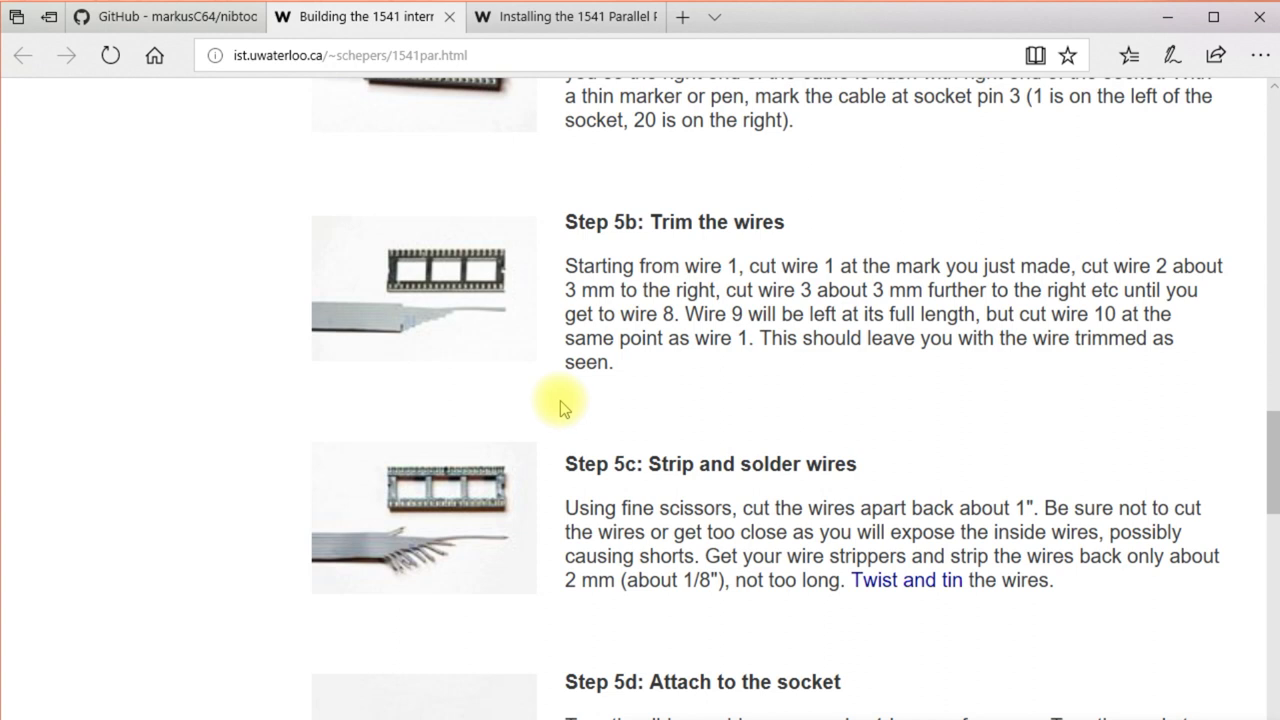
{"action": "scroll", "coordinate": [560, 405], "scroll_direction": "down", "scroll_amount": 3}
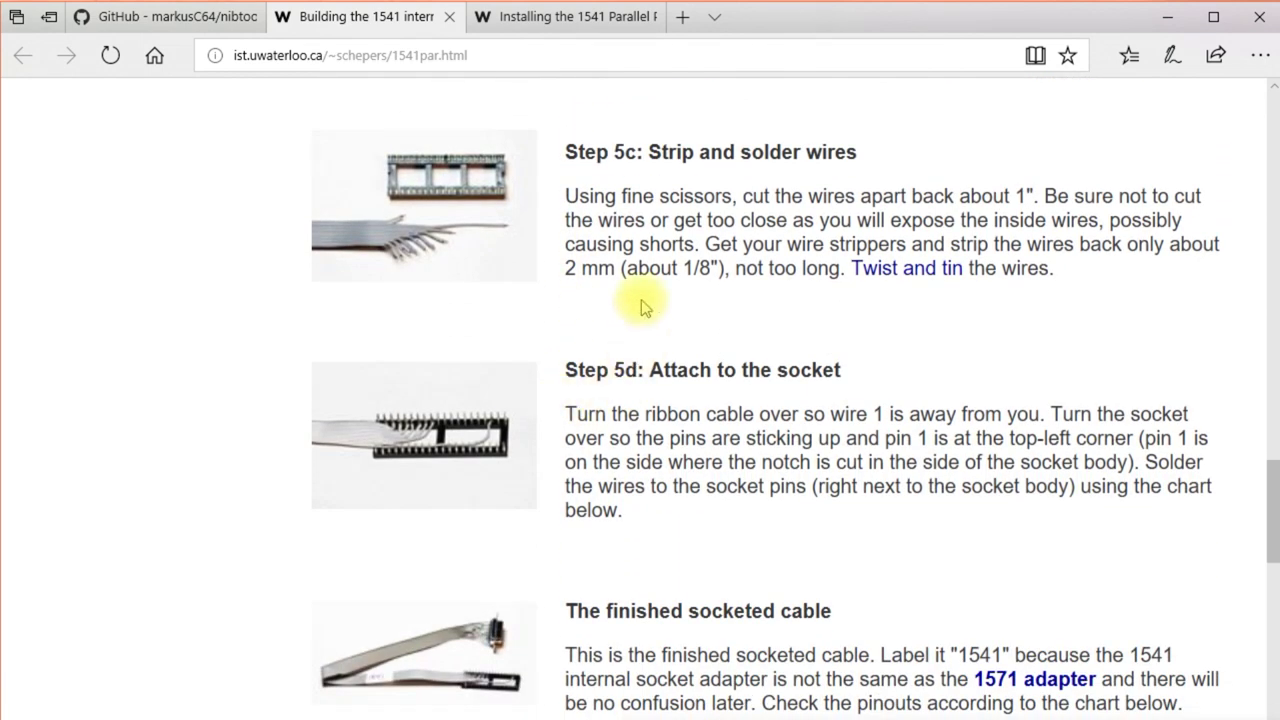
Step: Examine the chassis modifications and the 1541C board modifications on the page about installing the 1541 parallel port
{"action": "left_click", "coordinate": [560, 30]}
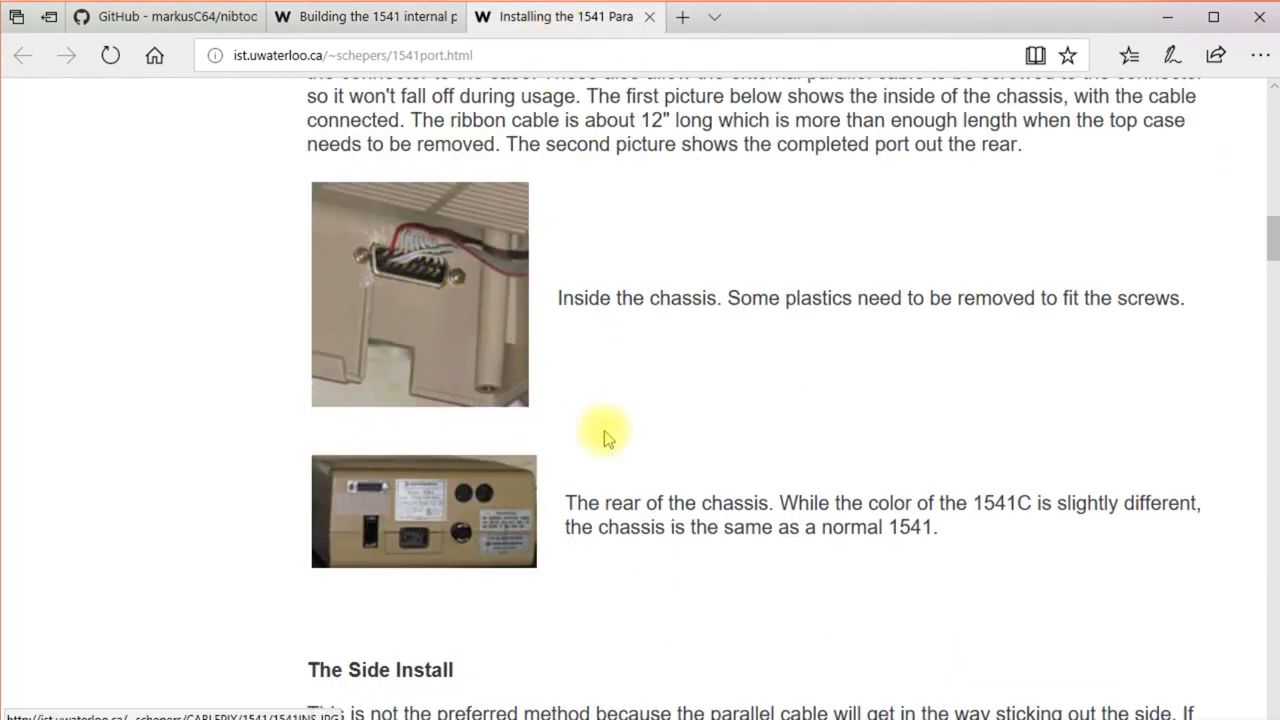
{"action": "scroll", "coordinate": [703, 488], "scroll_direction": "down", "scroll_amount": 7}
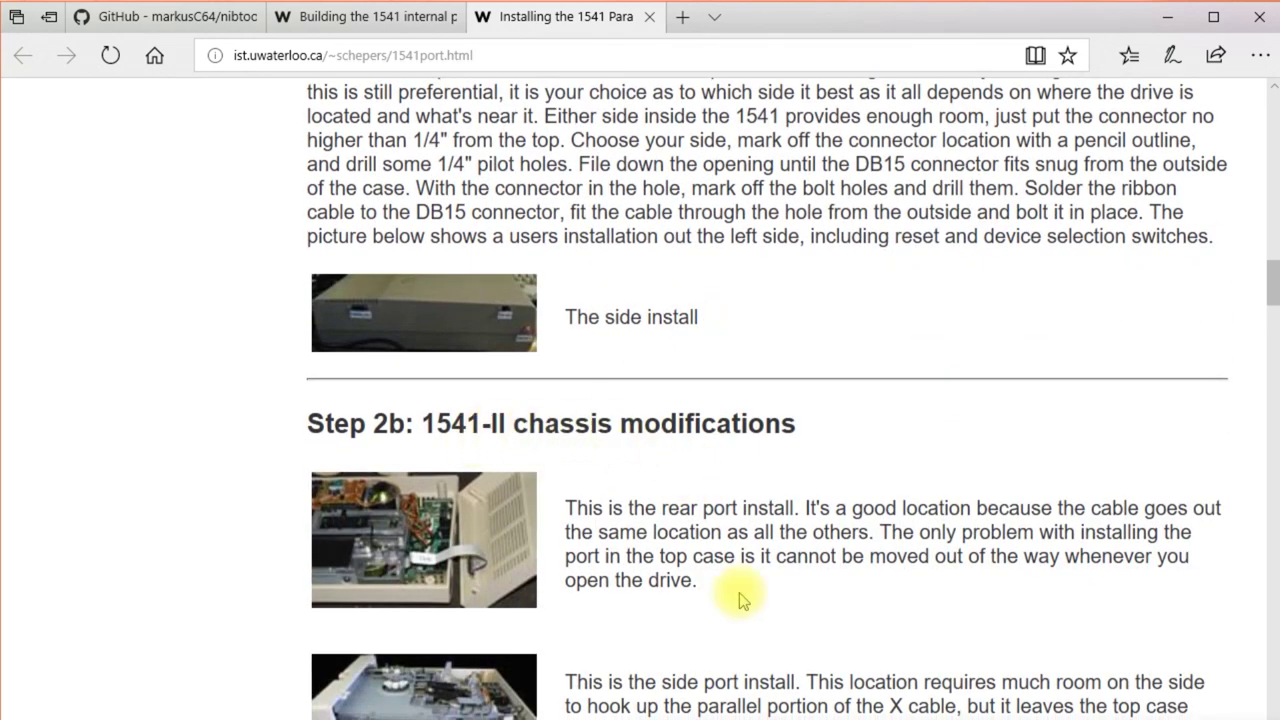
{"action": "scroll", "coordinate": [737, 592], "scroll_direction": "down", "scroll_amount": 2}
{"action": "scroll", "coordinate": [737, 592], "scroll_direction": "down", "scroll_amount": 3}
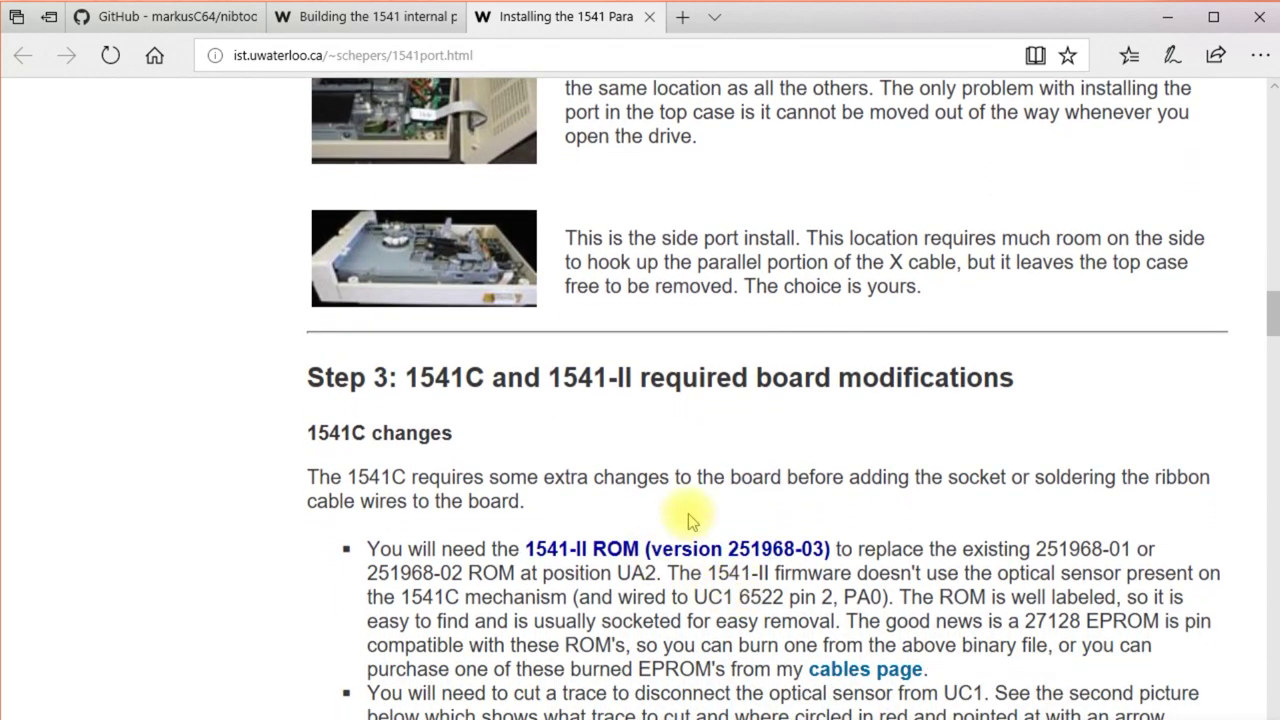
{"action": "scroll", "coordinate": [688, 513], "scroll_direction": "down", "scroll_amount": 1}
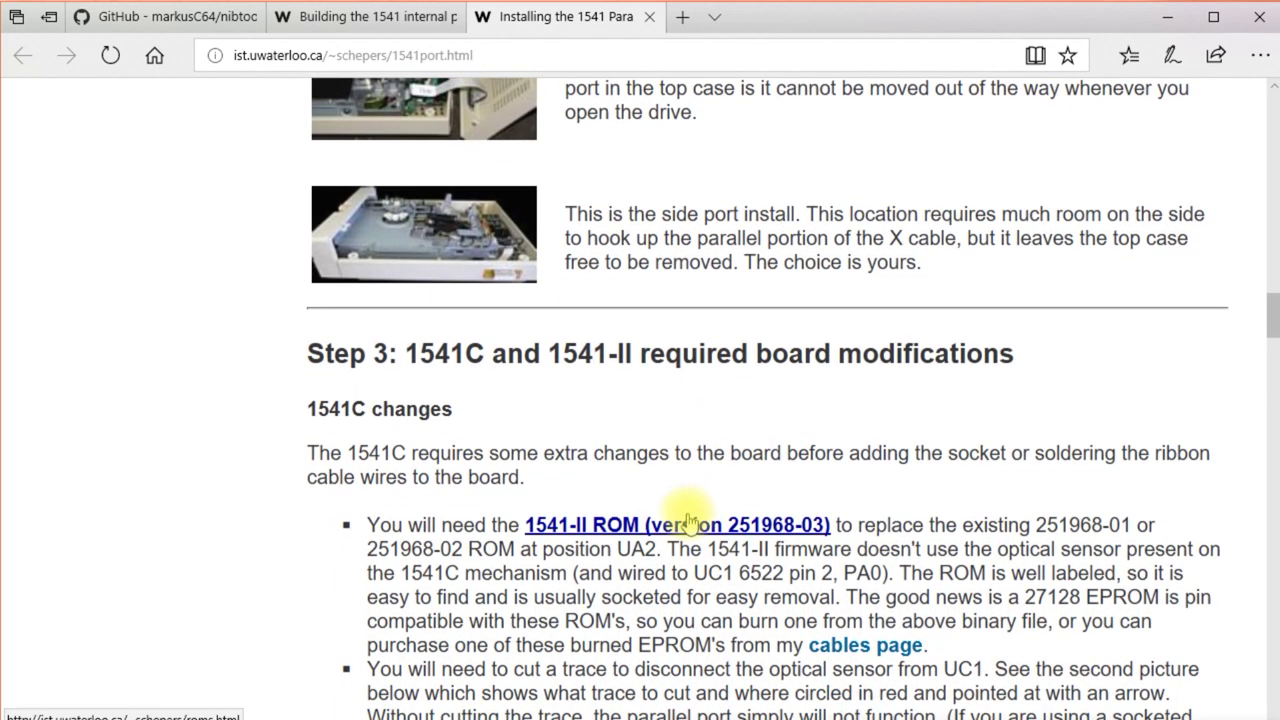
{"action": "scroll", "coordinate": [688, 520], "scroll_direction": "down", "scroll_amount": 1}
{"action": "scroll", "coordinate": [688, 520], "scroll_direction": "down", "scroll_amount": 2}
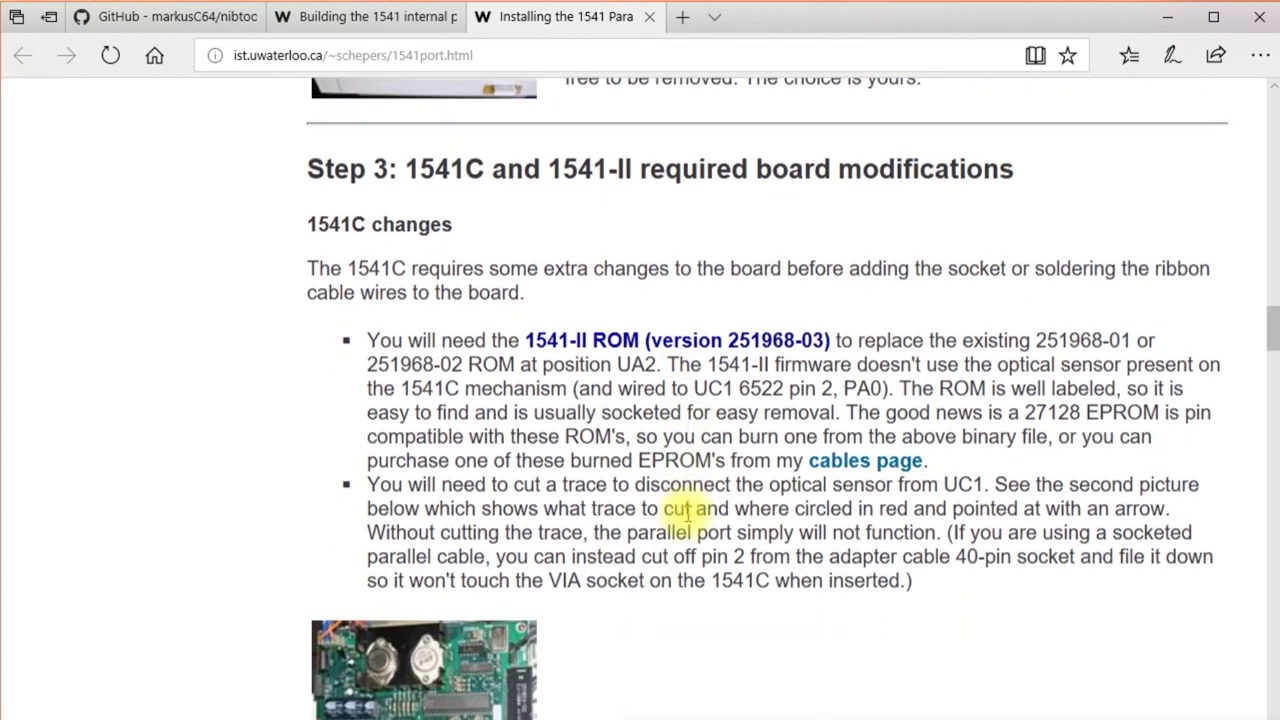
{"action": "scroll", "coordinate": [688, 520], "scroll_direction": "down", "scroll_amount": 6}
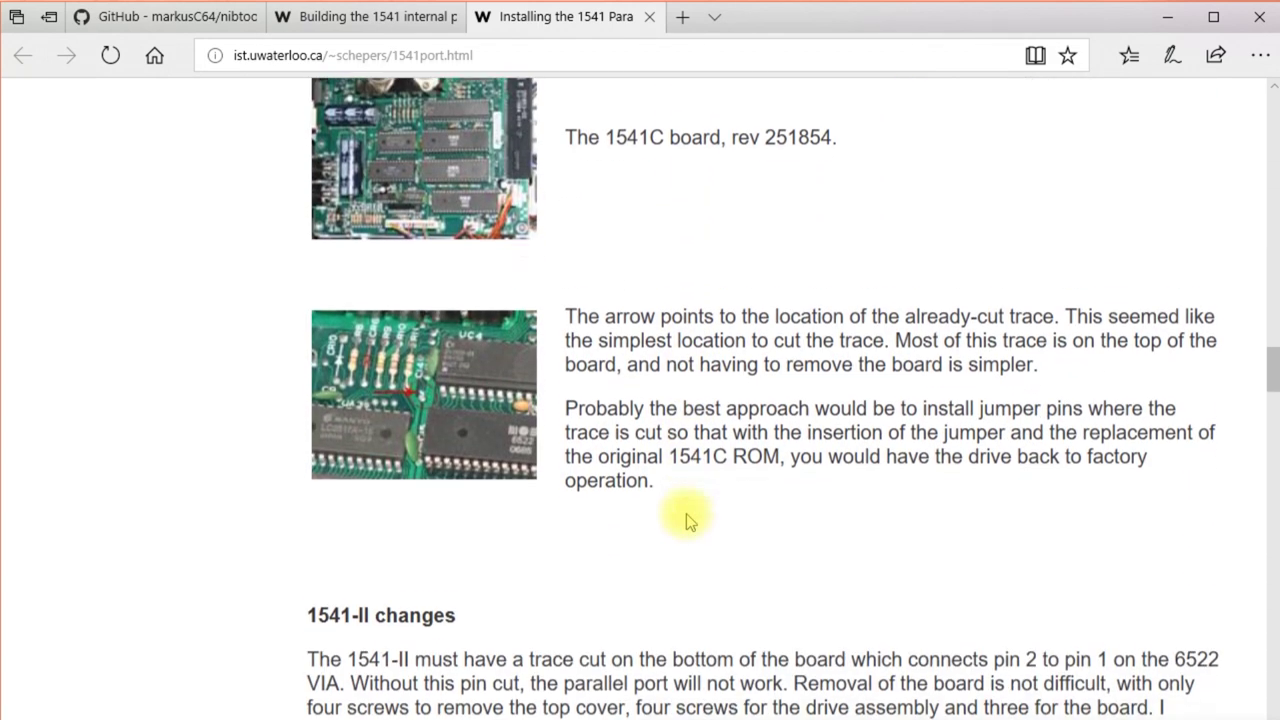
{"action": "scroll", "coordinate": [686, 518], "scroll_direction": "up", "scroll_amount": 2}
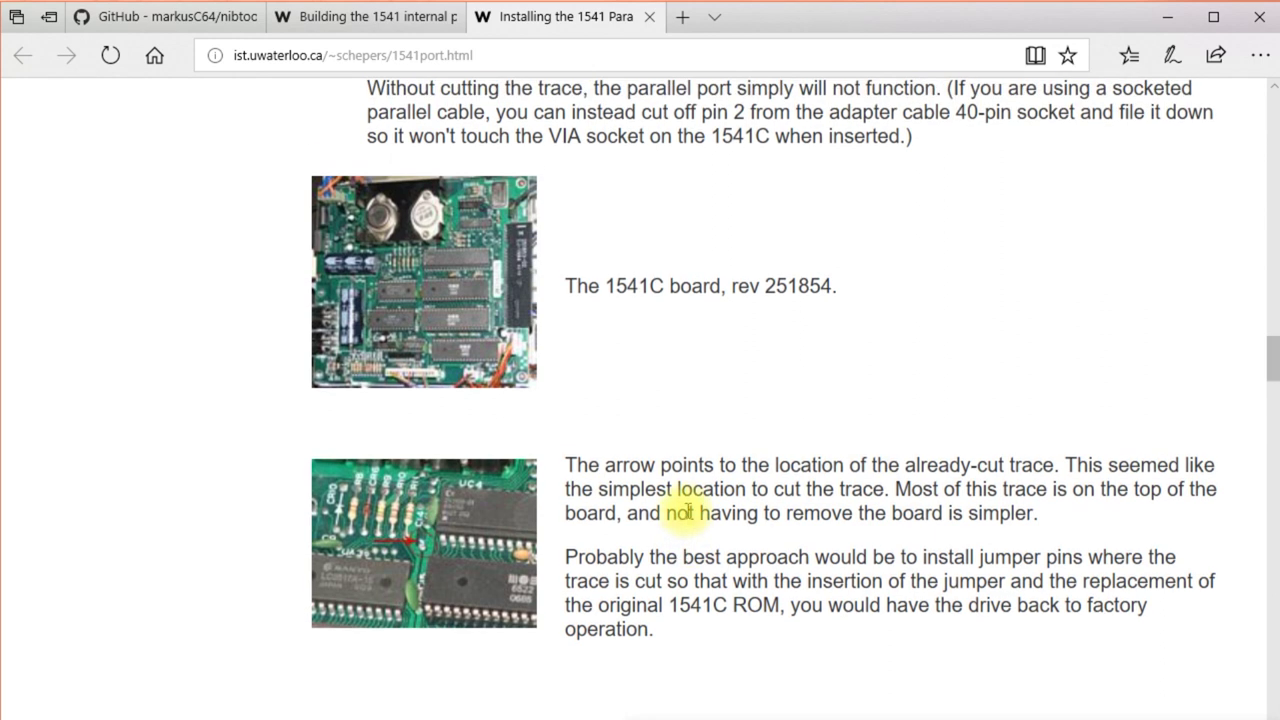
{"action": "scroll", "coordinate": [674, 518], "scroll_direction": "up", "scroll_amount": 1}
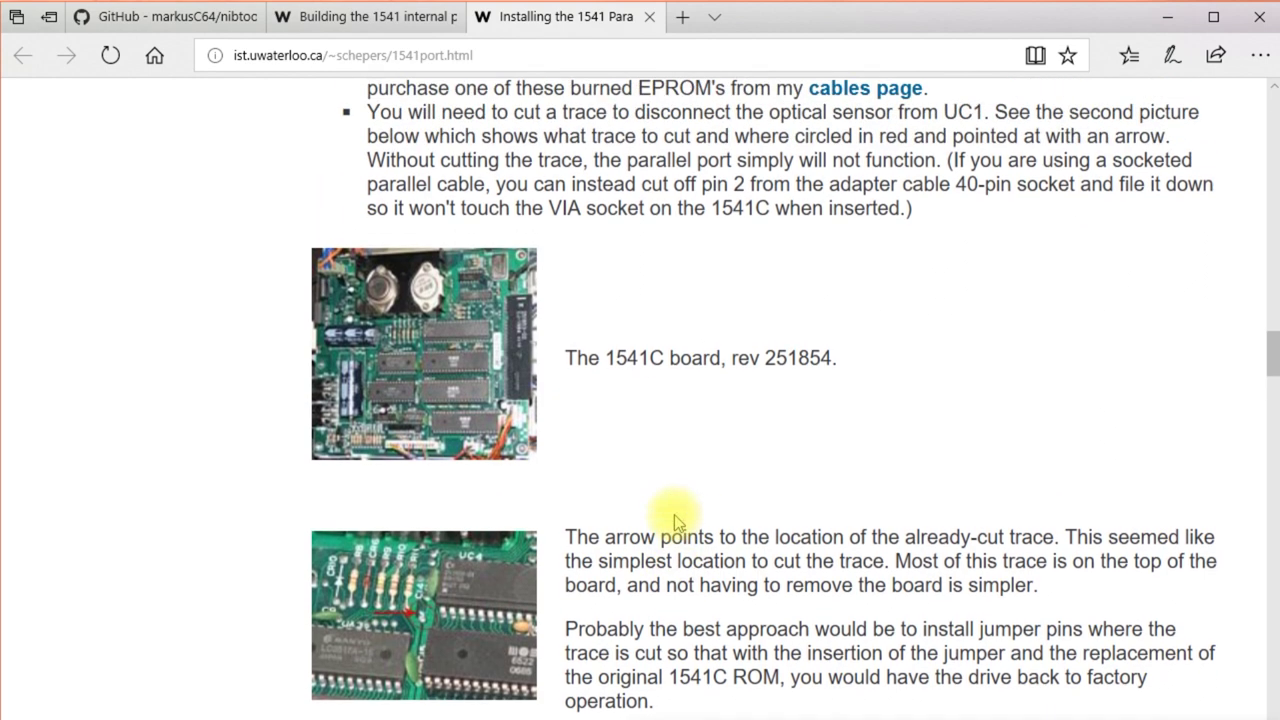